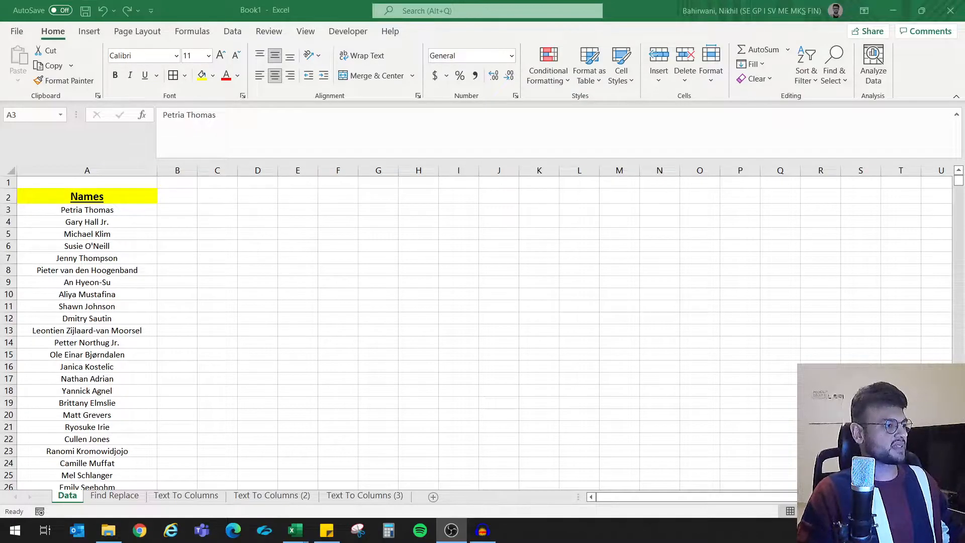
Open cell A3, the first entry under the Names header, for editing.
left_click(88, 196)
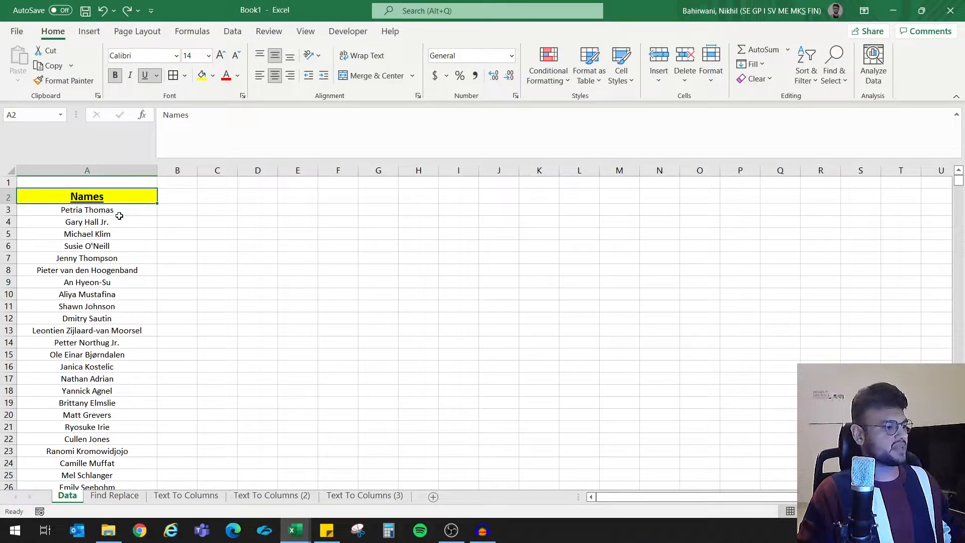
left_click(87, 170)
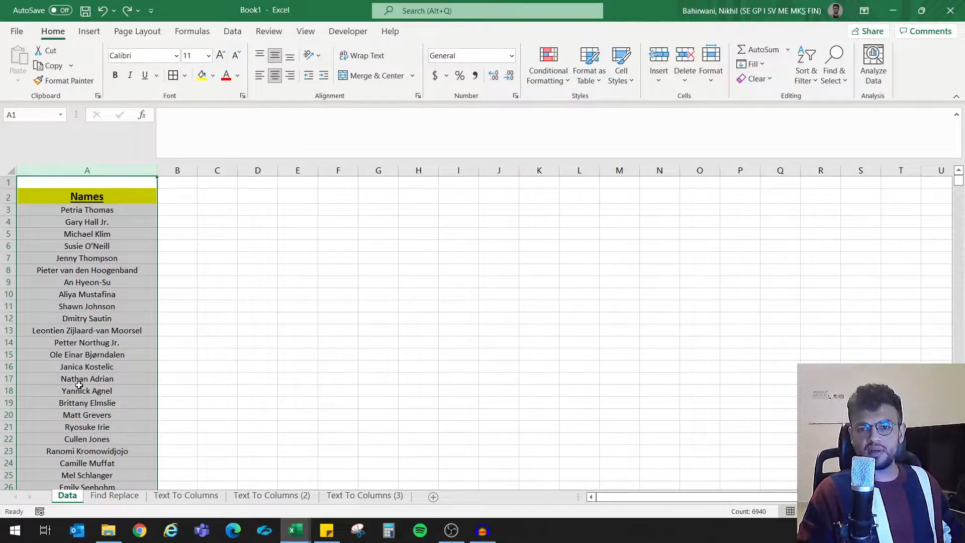
left_click(108, 221)
left_click(113, 210)
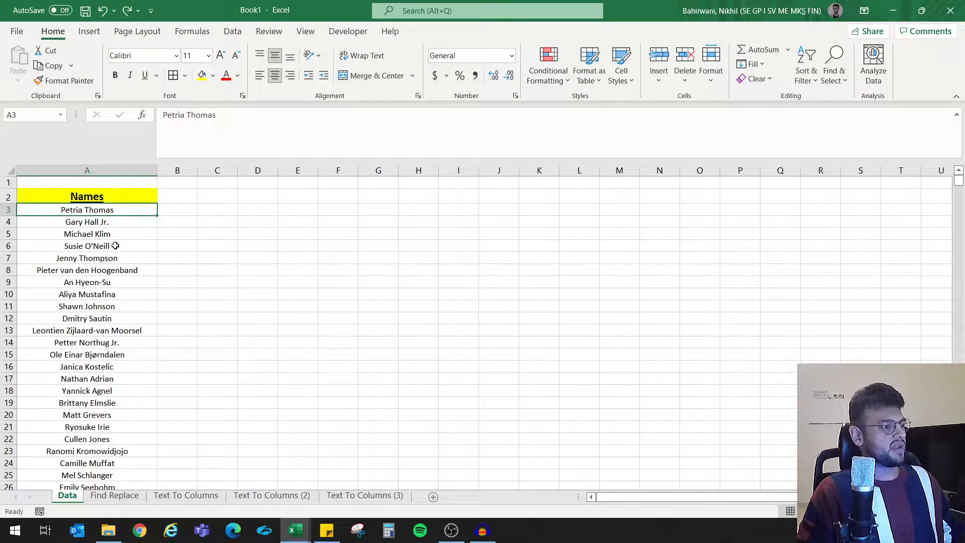
double_click(122, 209)
type("123123")
key("BackSpace")
key("BackSpace")
key("BackSpace")
key("BackSpace")
key("BackSpace")
key("BackSpace")
key("BackSpace")
Append an additional name to the end of the entry in cell A3 and commit it.
type("James")
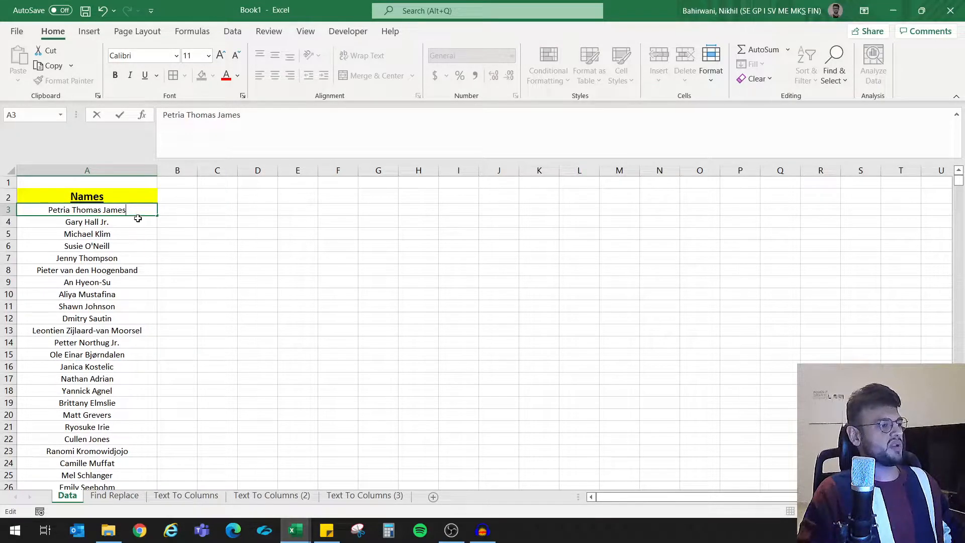
left_click(166, 227)
Append "Junior" to the end of the full name in cell A3.
left_click(119, 214)
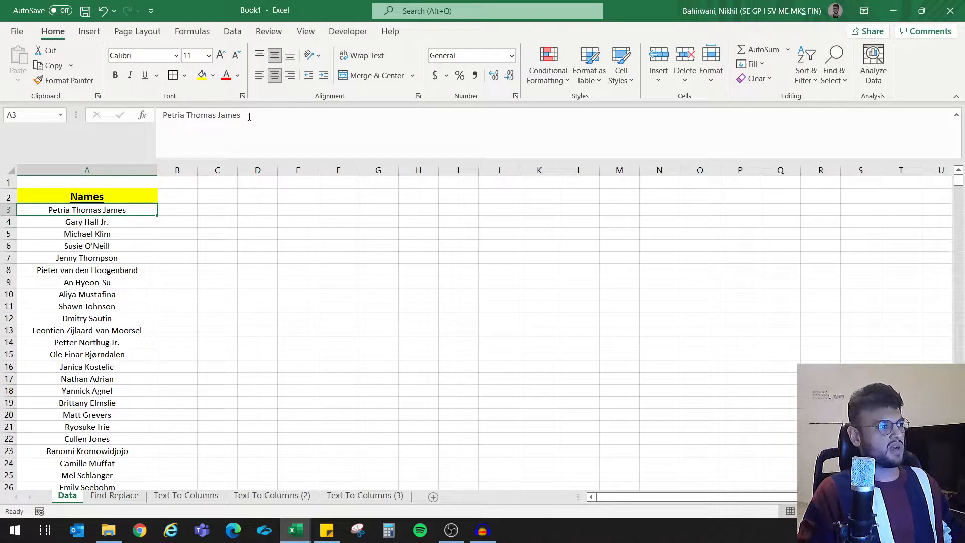
left_click(205, 115)
left_click(219, 115)
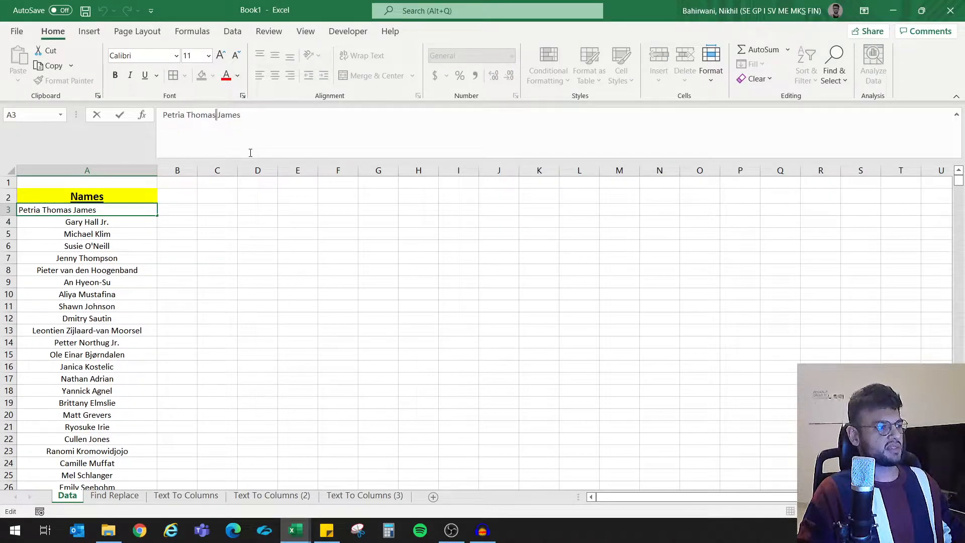
type("Junior")
key("Return")
left_click(130, 209)
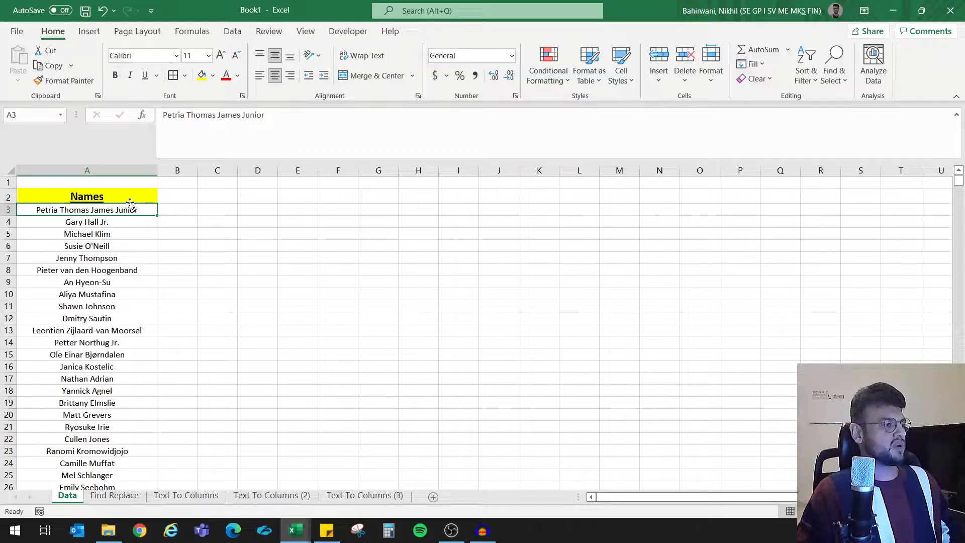
Set up a Find on column A of the Data sheet for a lowercase first name, searching within the sheet.
left_click(119, 497)
left_click(69, 496)
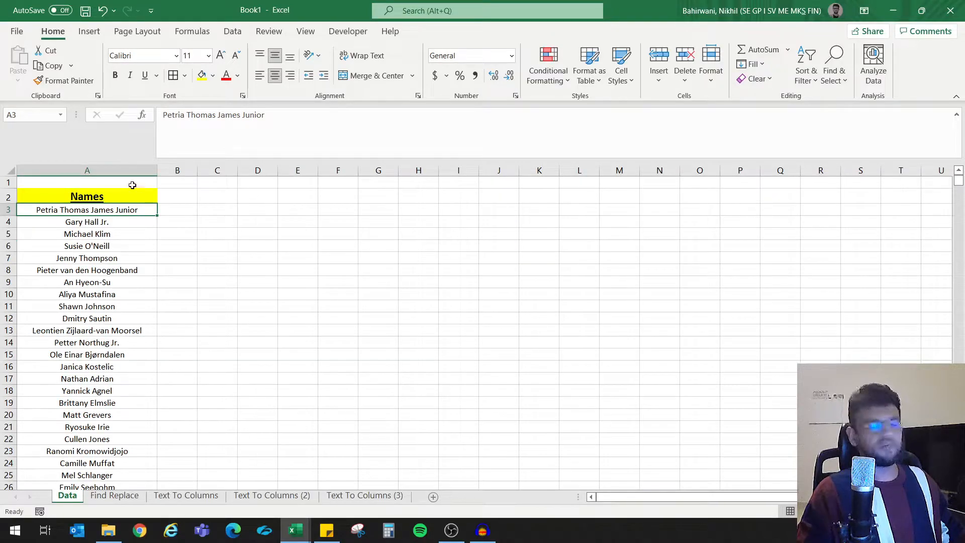
left_click(134, 169)
key("ctrl+f")
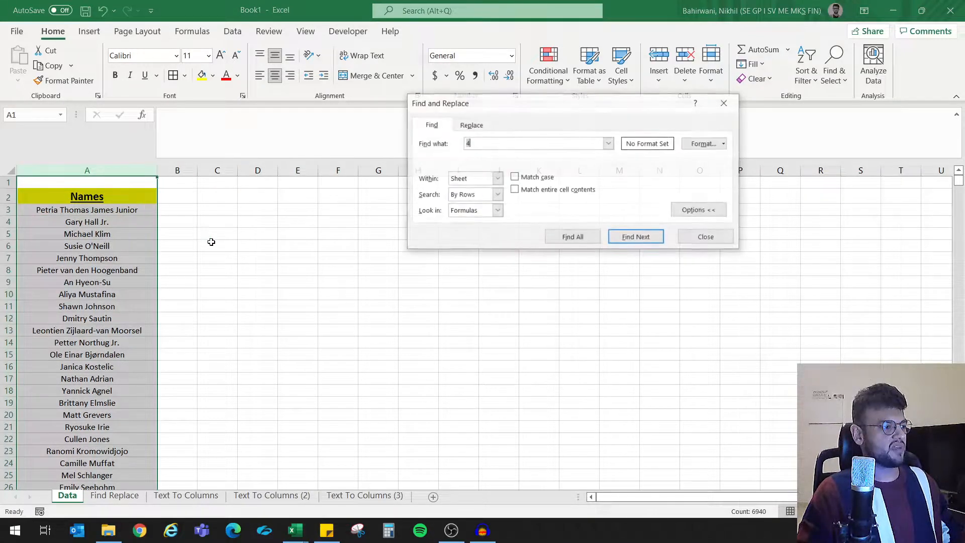
key("BackSpace")
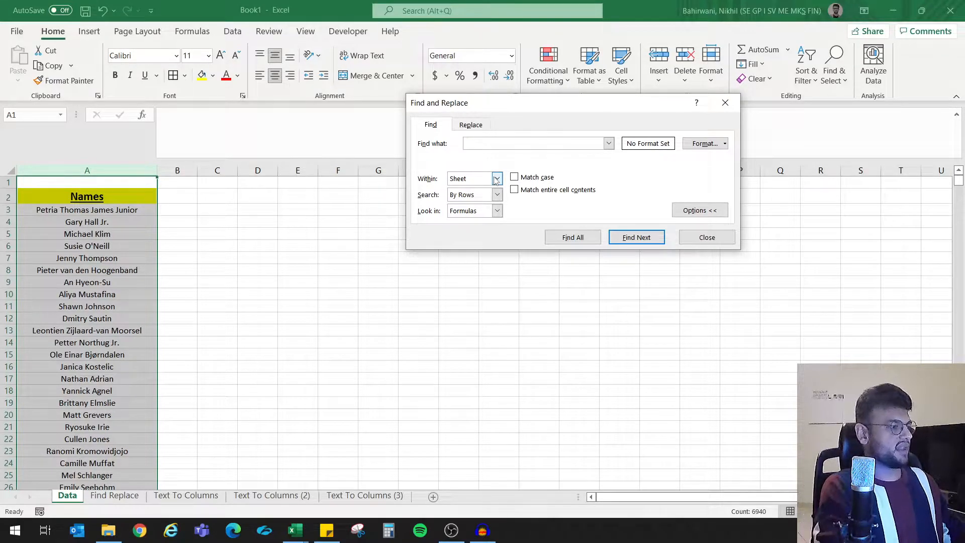
left_click_drag(576, 103, 355, 111)
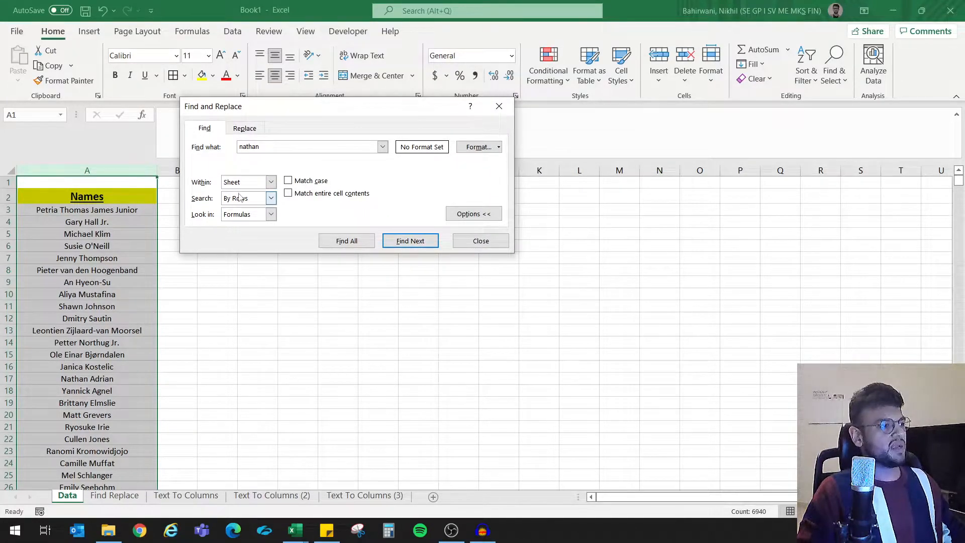
left_click(251, 184)
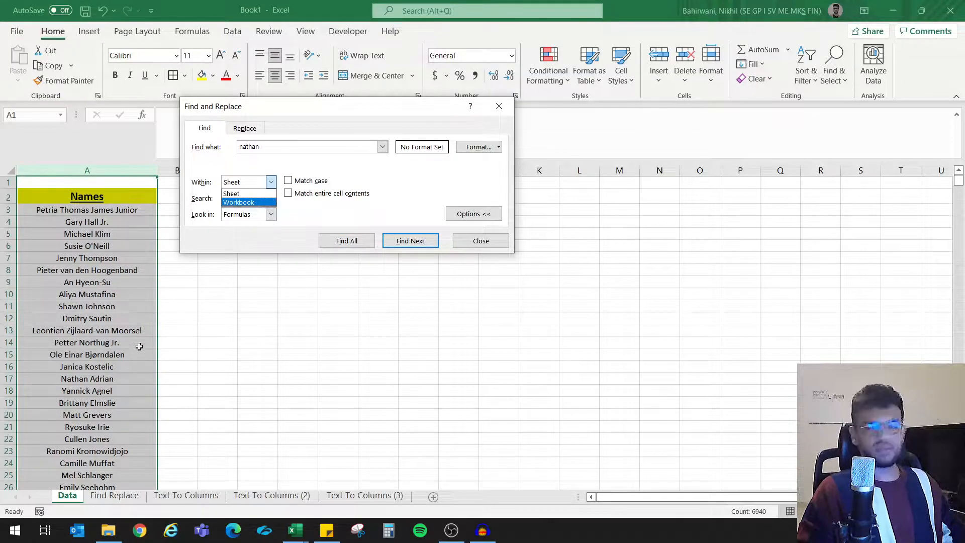
left_click(254, 193)
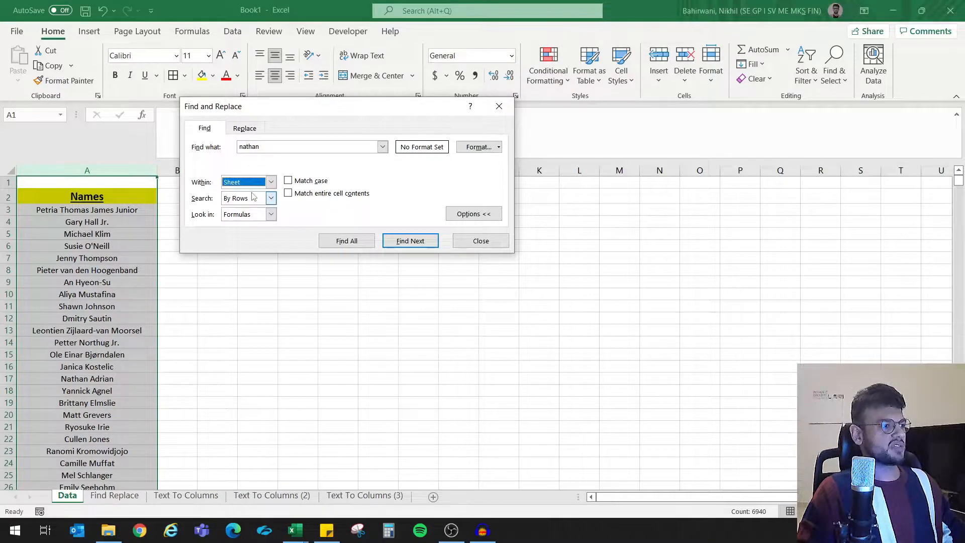
Step through the successive matches for the searched first name in column A.
left_click(410, 242)
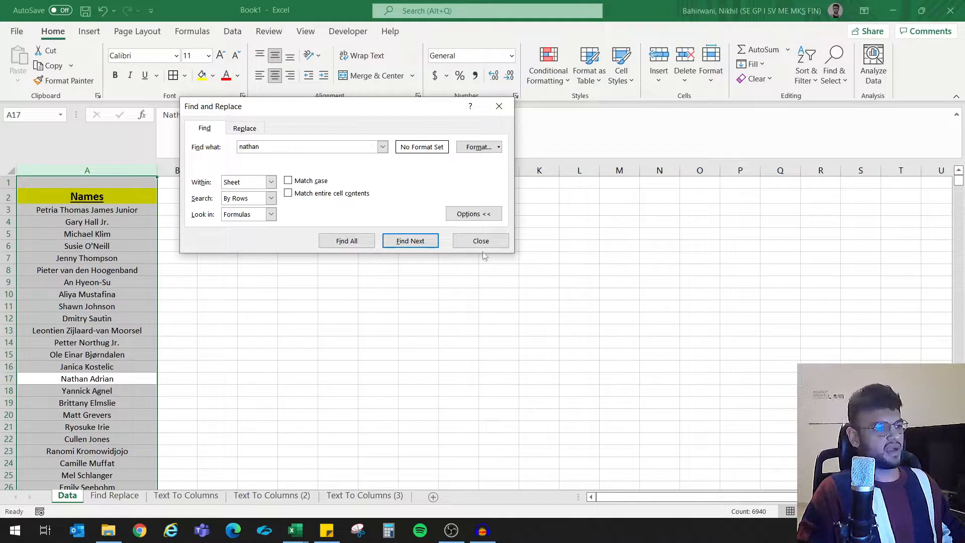
left_click(412, 241)
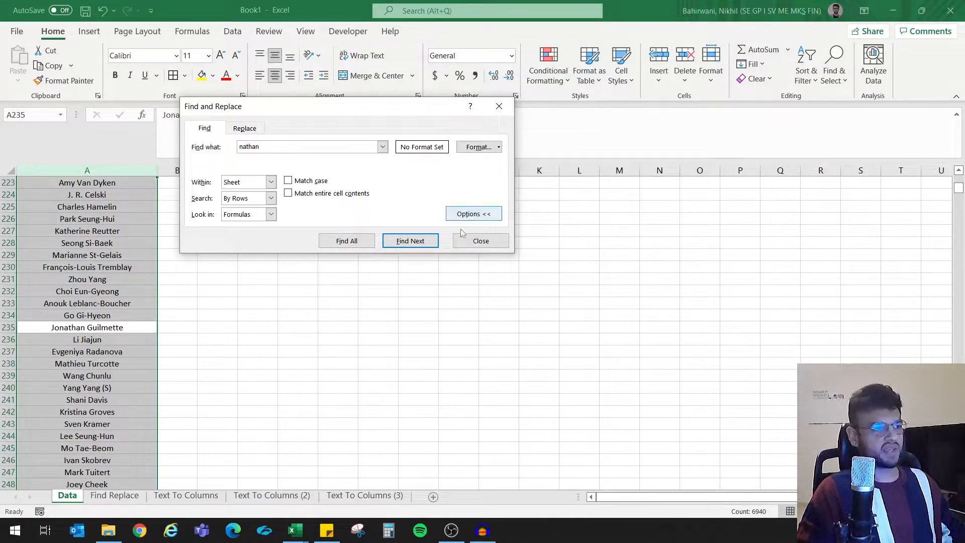
left_click(413, 242)
left_click(415, 243)
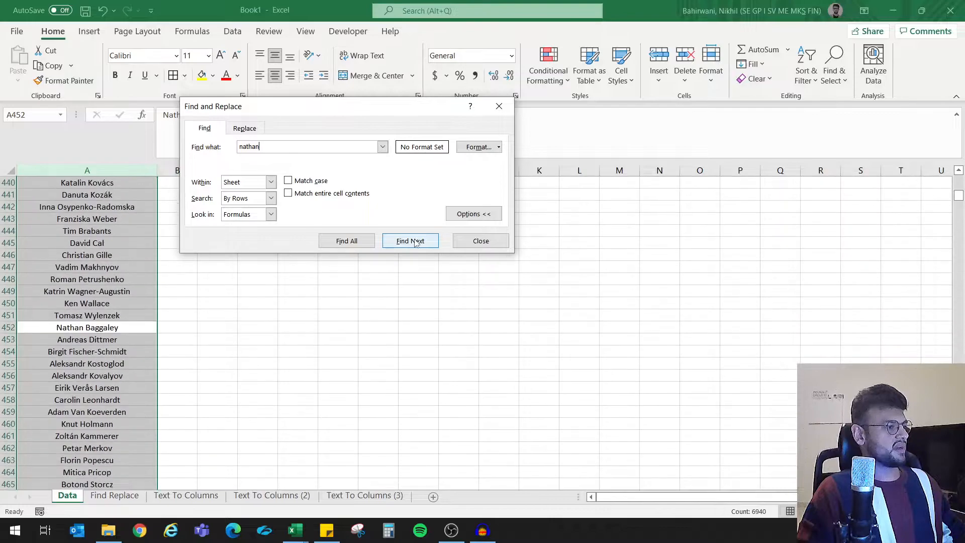
left_click(415, 243)
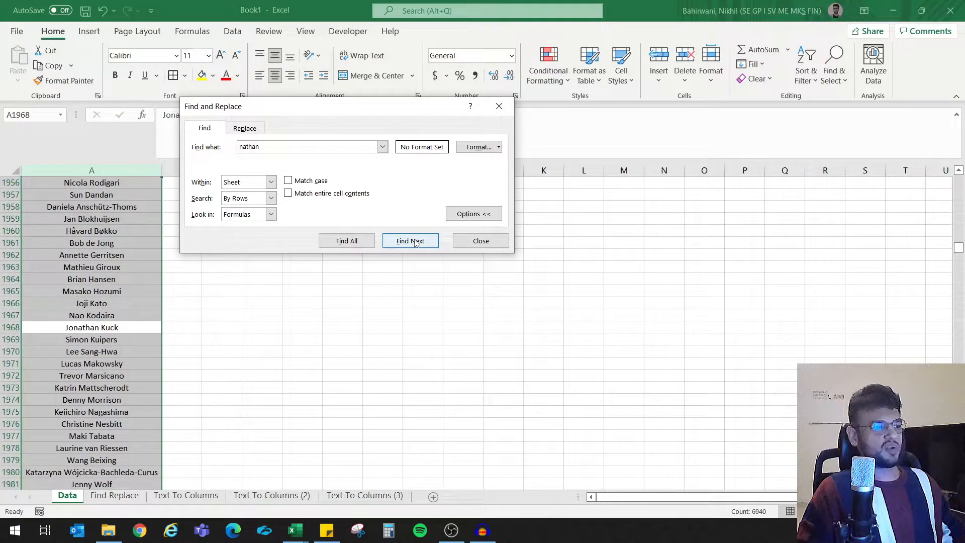
List every cell matching the searched first name and enlarge the results window.
left_click(347, 241)
left_click_drag(512, 322, 667, 462)
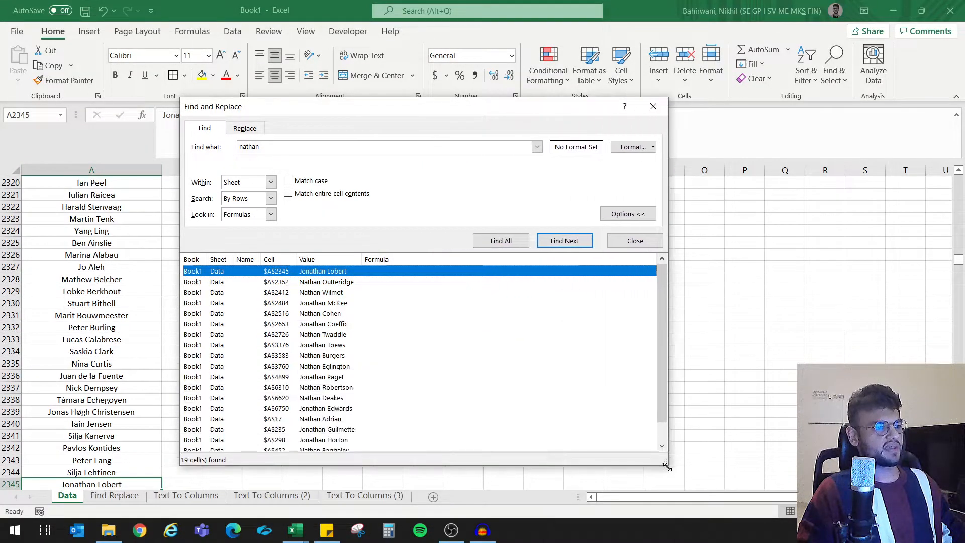
scroll(656, 331, "down", 1)
Jump to several of the matching cells from the list of results, ending on cell A2412.
left_click(270, 340)
left_click(329, 380)
left_click(333, 421)
left_click(334, 327)
left_click(333, 296)
left_click(346, 360)
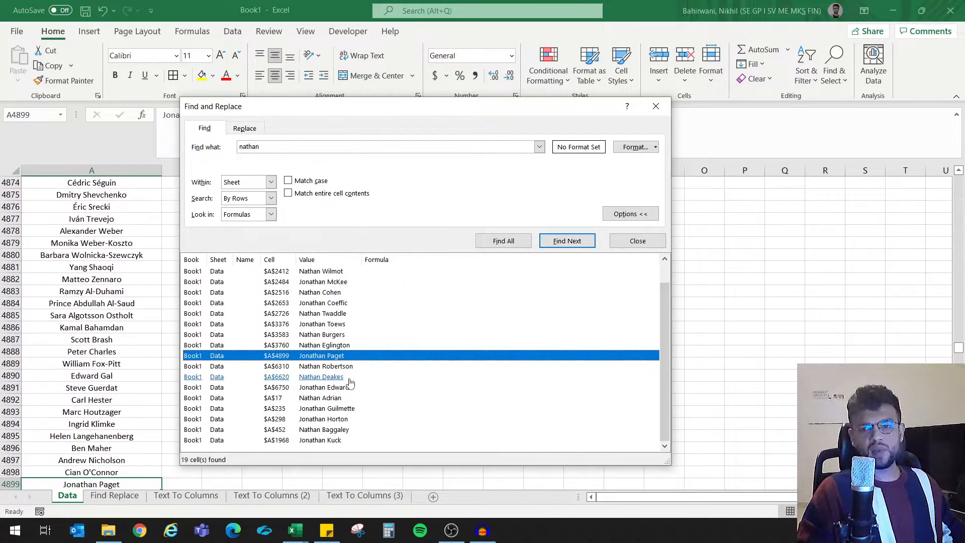
left_click(347, 378)
left_click(347, 324)
left_click(347, 377)
left_click(347, 303)
left_click(347, 387)
left_click(346, 313)
left_click(613, 271)
scroll(668, 304, "up", 1)
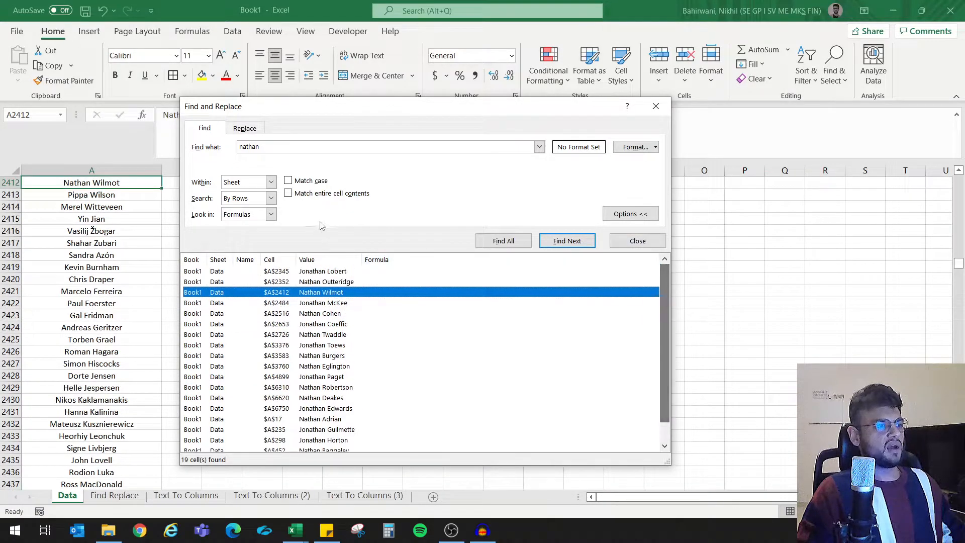
Replace the searched first name with a different one in cells A2412 and A2484, one match at a time, and check the edited entry.
left_click(245, 128)
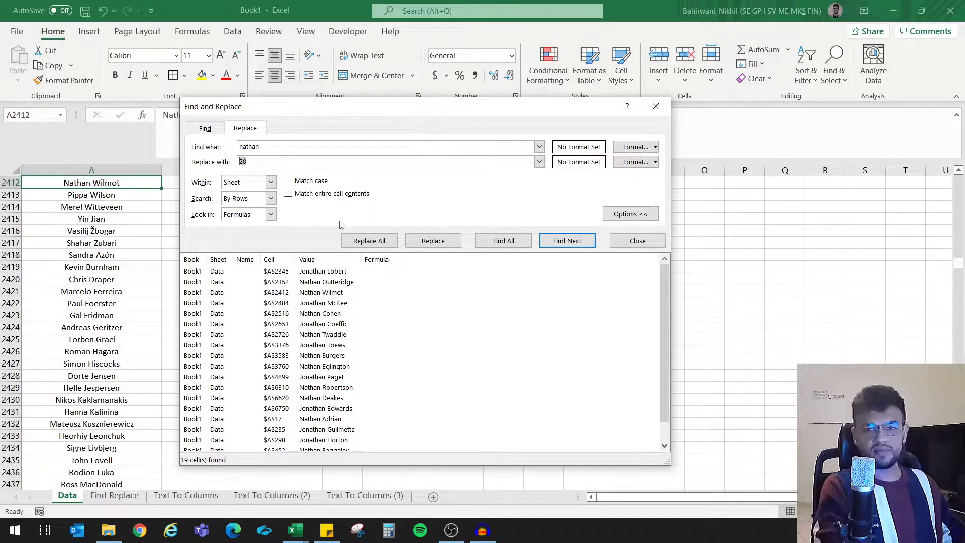
type("Nikhil")
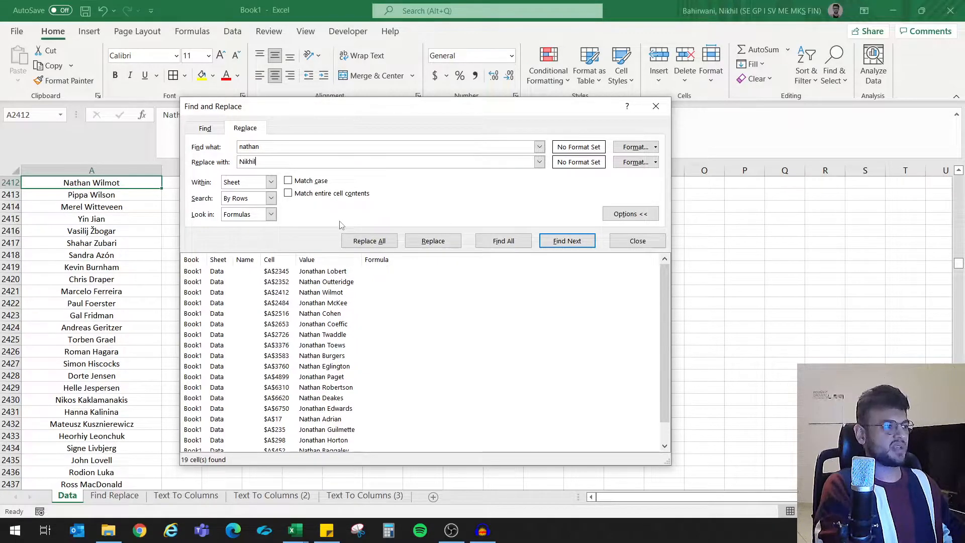
left_click(425, 242)
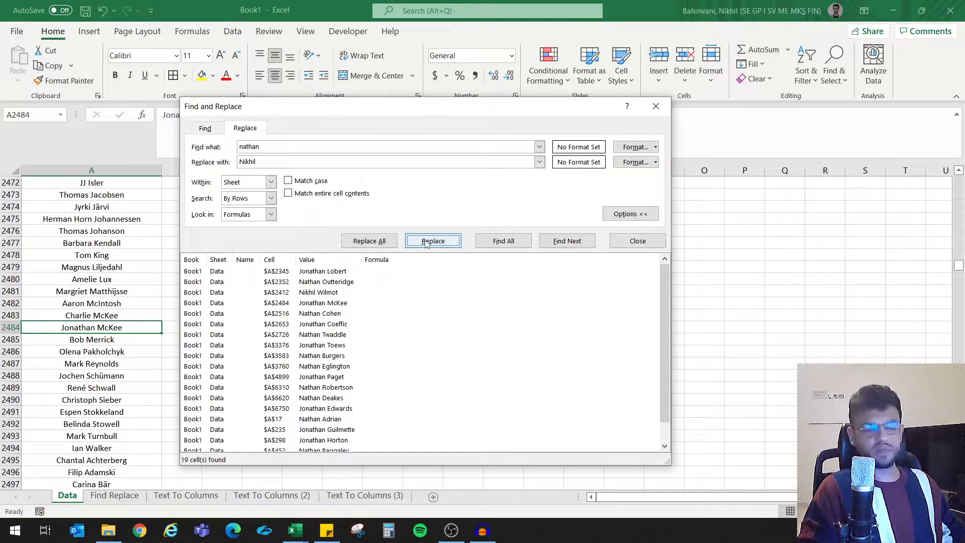
left_click(427, 242)
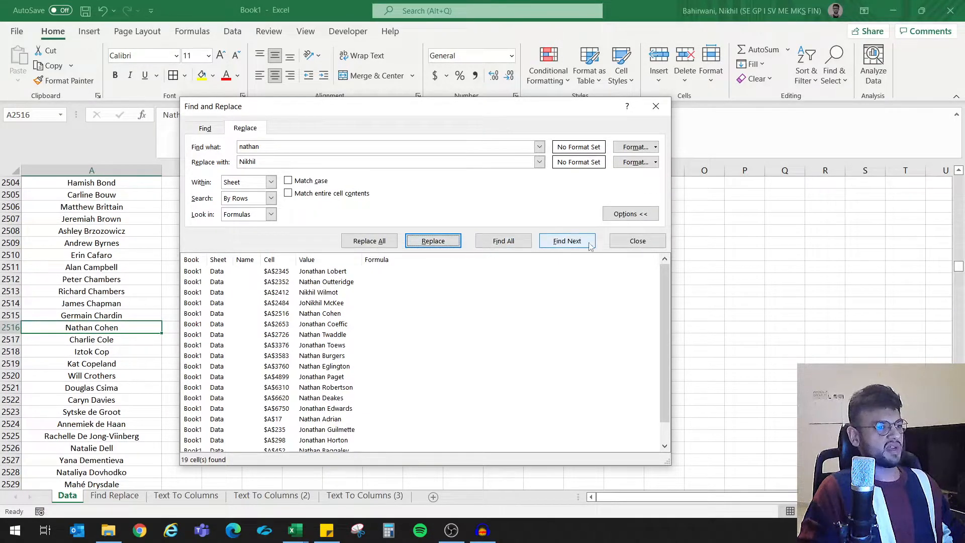
scroll(99, 255, "up", 3)
scroll(99, 255, "up", 1)
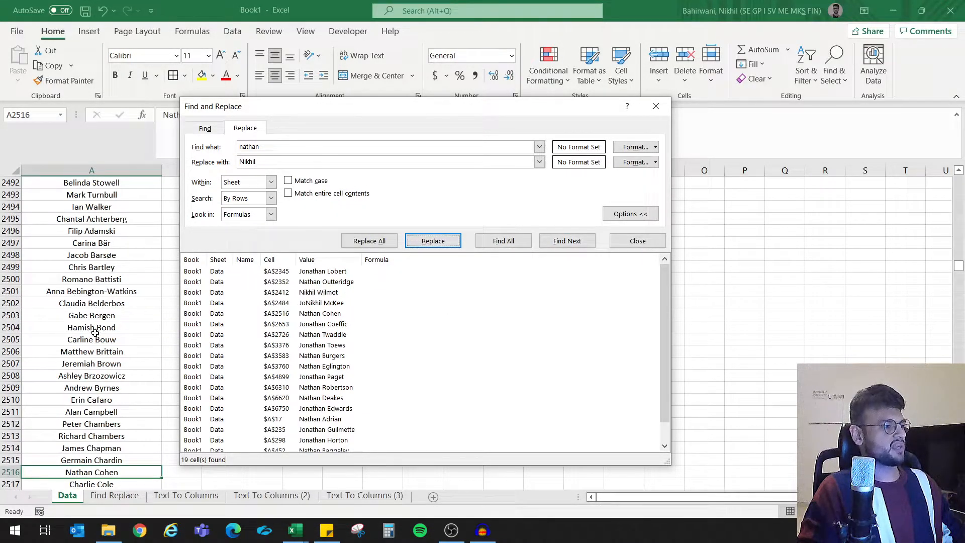
scroll(125, 284, "up", 3)
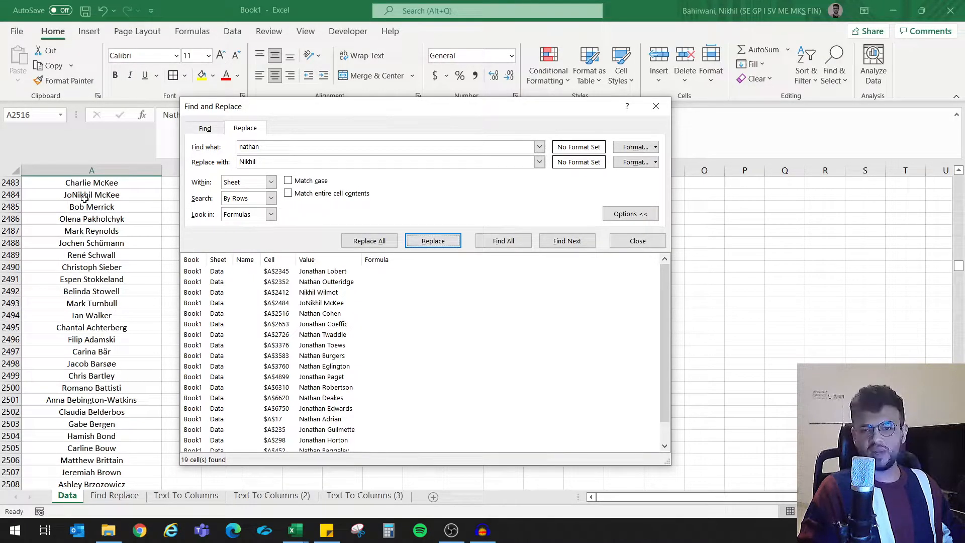
Replace all remaining occurrences of the searched first name with the new one and close Find and Replace.
left_click(381, 243)
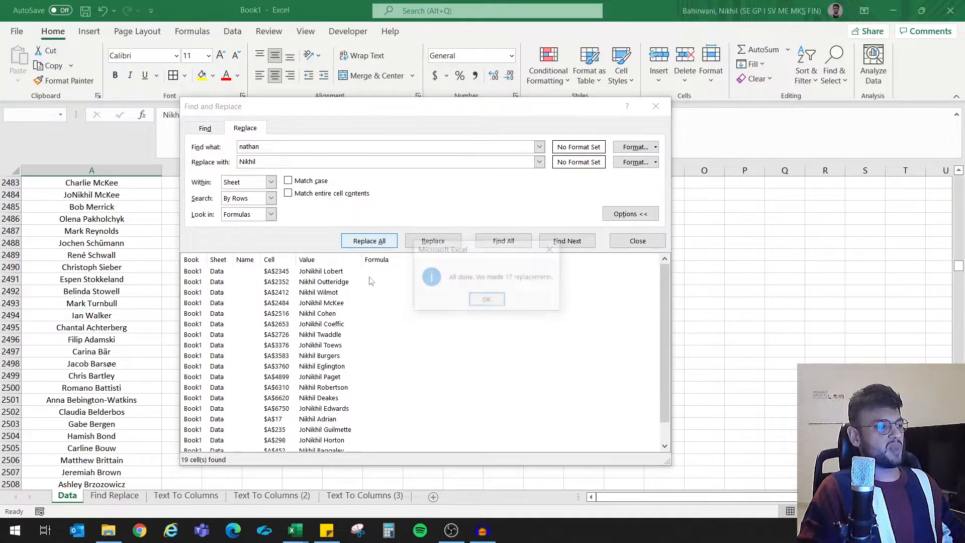
left_click(487, 301)
left_click(636, 241)
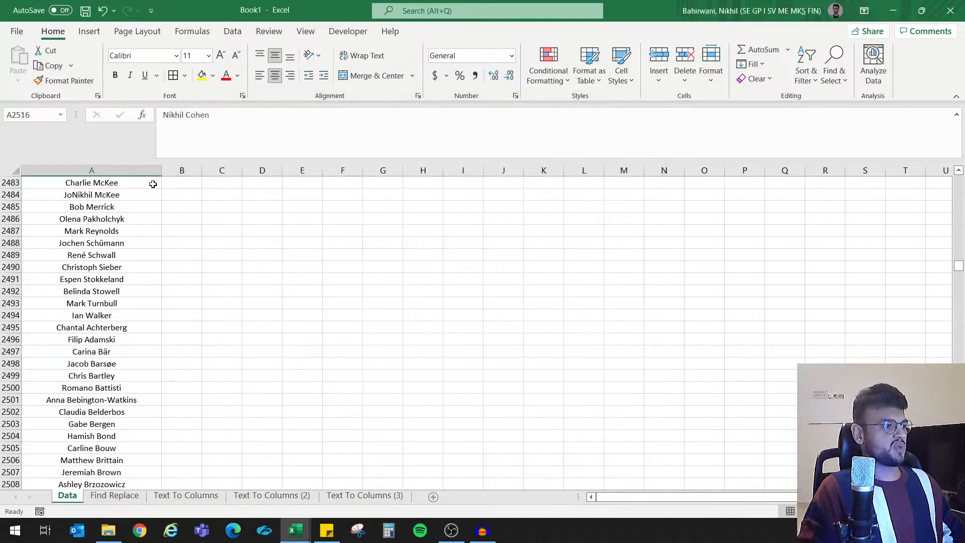
Search column A again for the original first name to check for leftover occurrences.
left_click(144, 165)
key("ctrl+f")
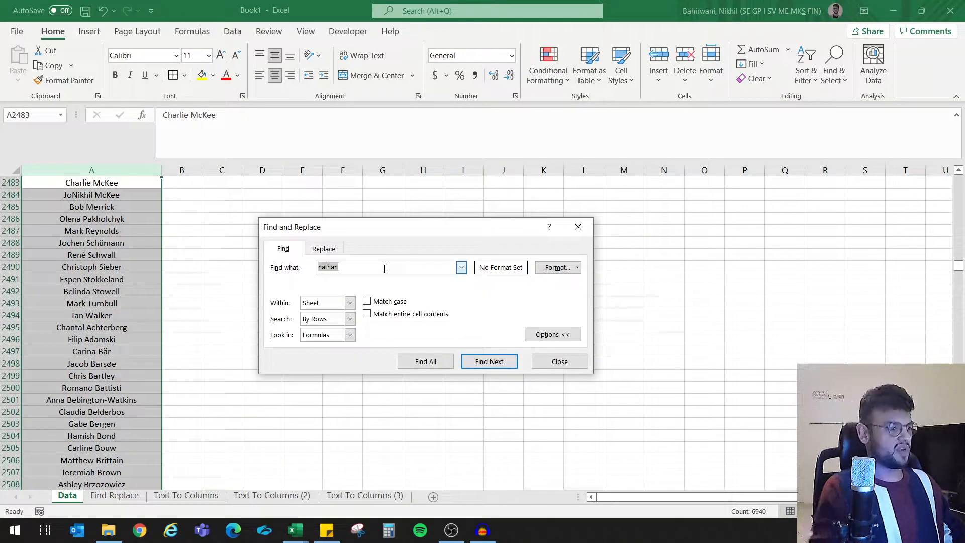
left_click(487, 364)
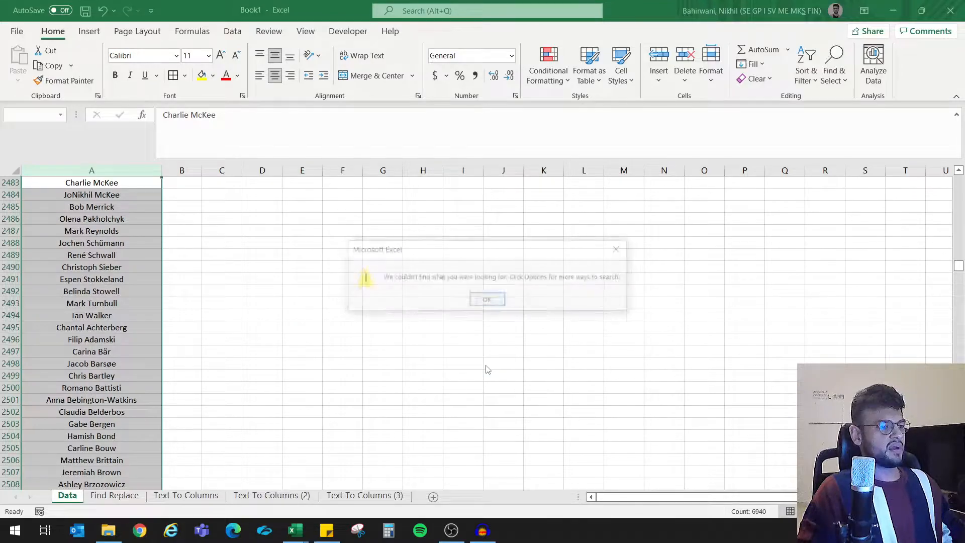
left_click(483, 300)
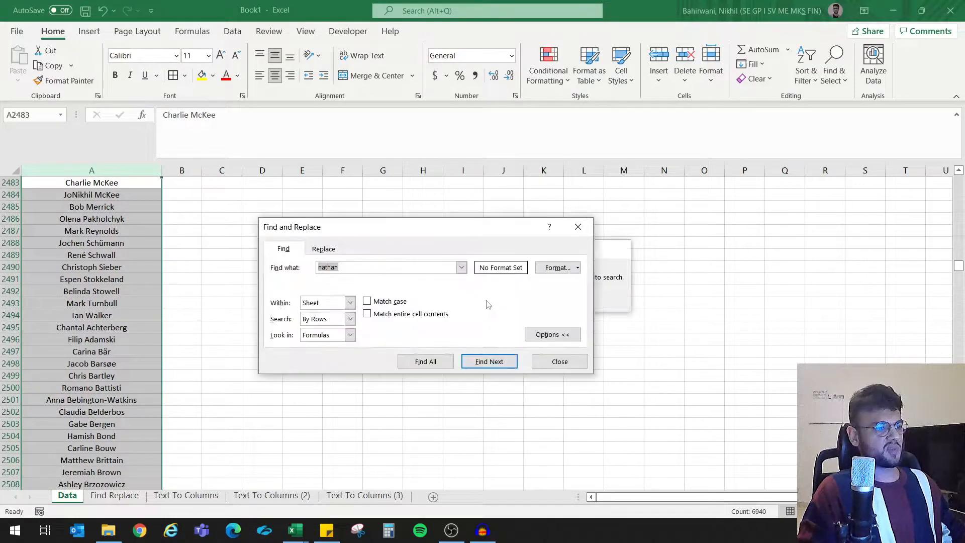
left_click(553, 358)
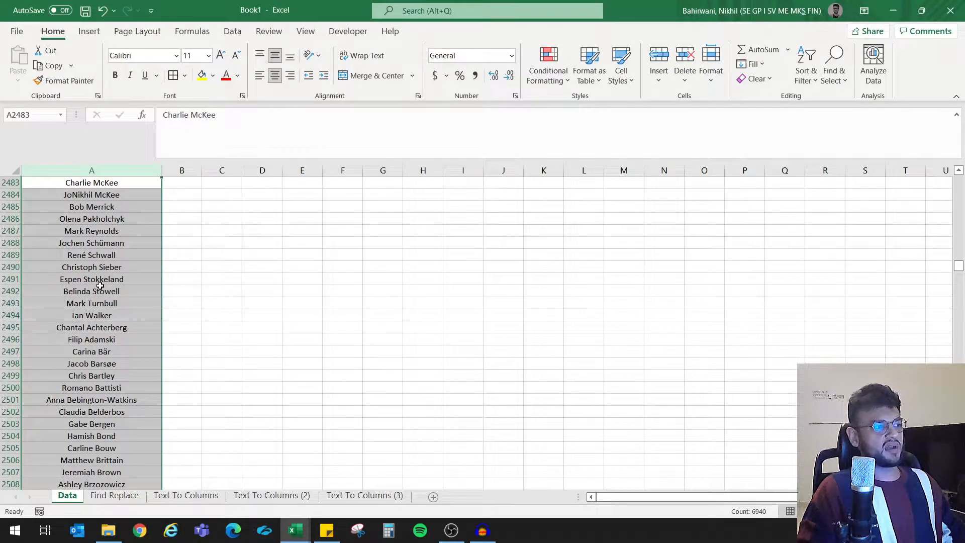
scroll(100, 285, "up", 5)
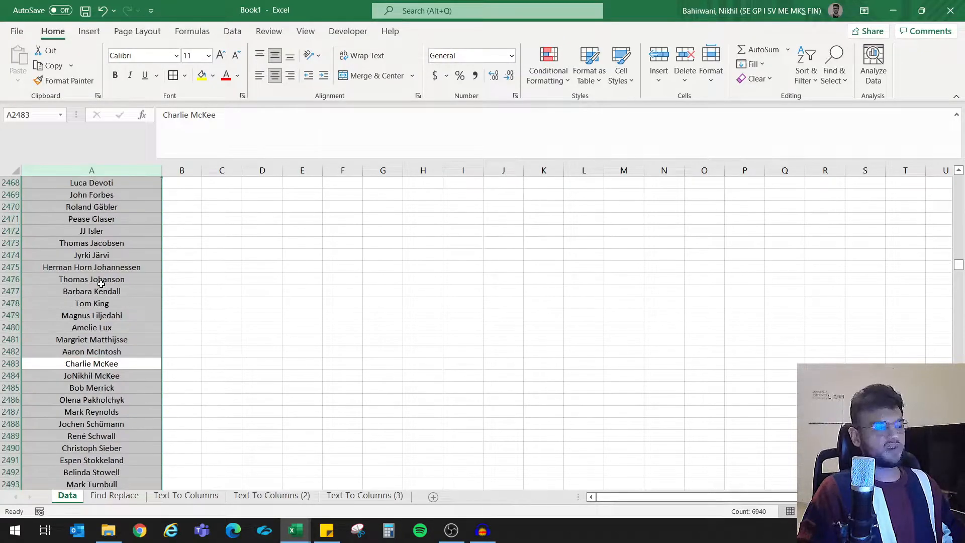
On the Find Replace sheet, select the Number A and Number B values in B4:C10 and step through the matches for 6.
left_click(115, 495)
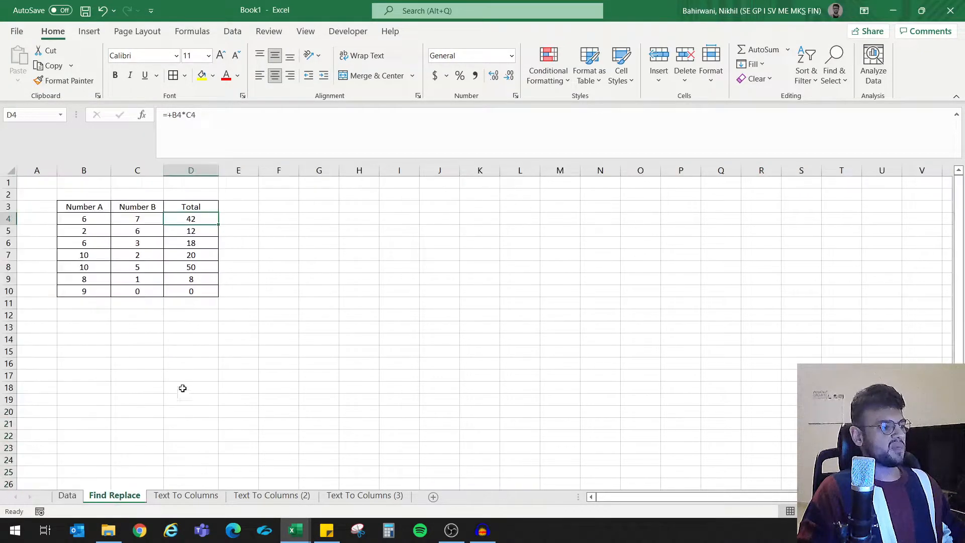
left_click_drag(84, 218, 139, 288)
key("ctrl+f")
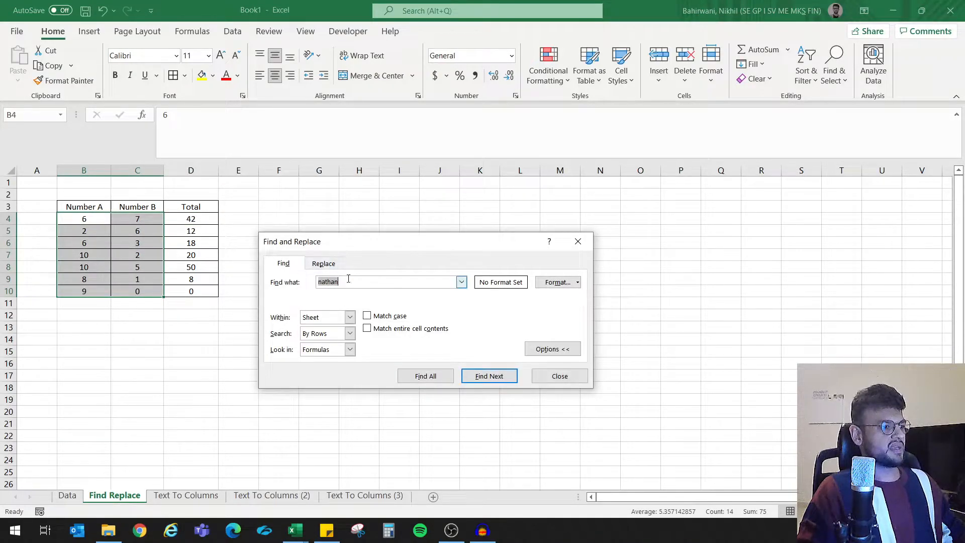
left_click(346, 282)
double_click(347, 281)
type("6")
left_click(506, 381)
left_click(507, 381)
left_click(506, 380)
left_click(505, 380)
left_click(505, 380)
left_click(506, 380)
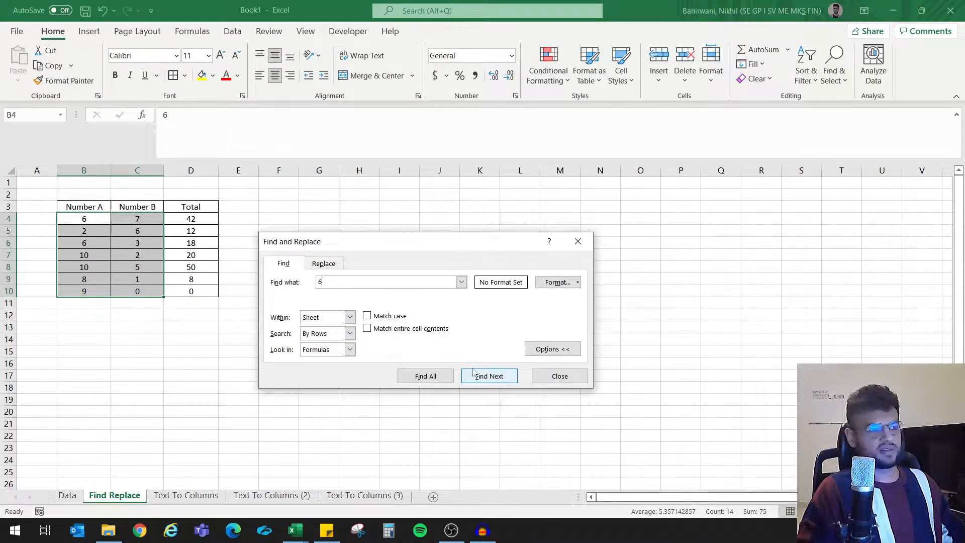
Replace every 6 in B4:C10 with 15, one match at a time, run a final replacement of all, and close Find and Replace.
left_click(328, 263)
left_click(353, 294)
type("15")
left_click(347, 377)
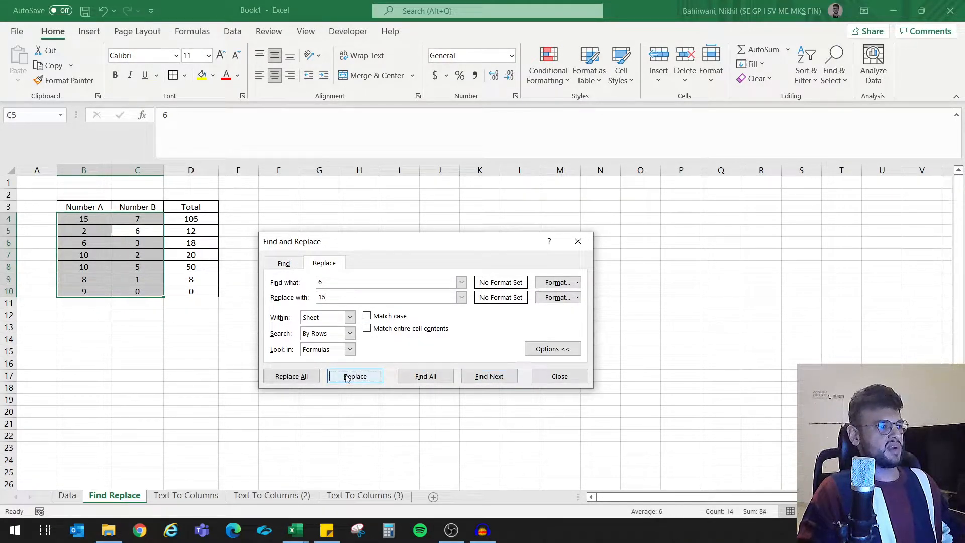
left_click(347, 377)
left_click(347, 377)
left_click(304, 376)
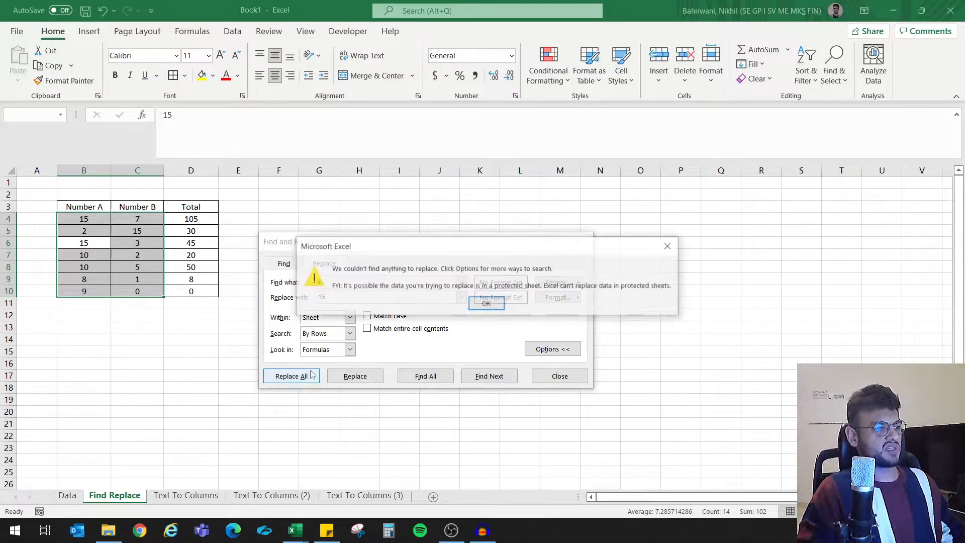
left_click(495, 304)
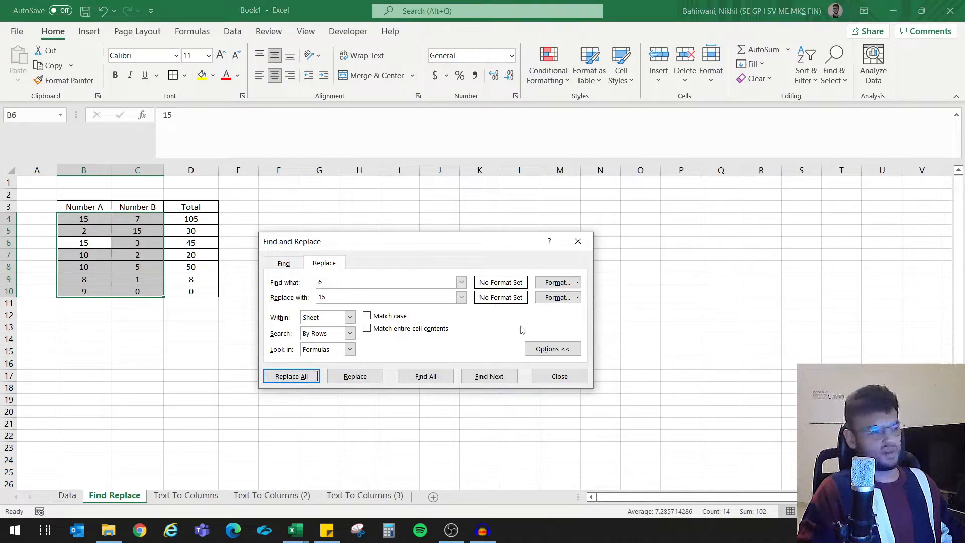
left_click(553, 383)
Widen the Total column and inspect the formula in D4 with its references to the two number cells.
left_click_drag(93, 221, 132, 287)
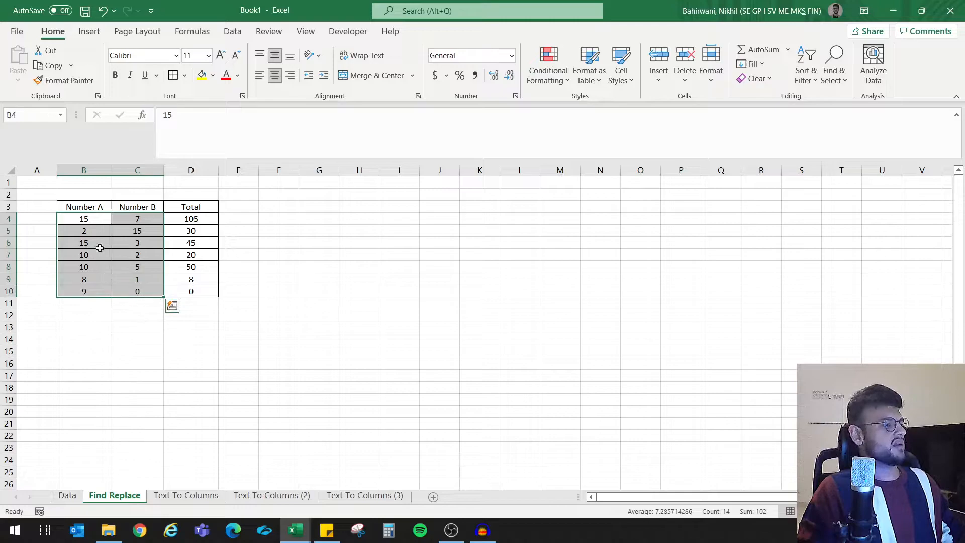
left_click(191, 219)
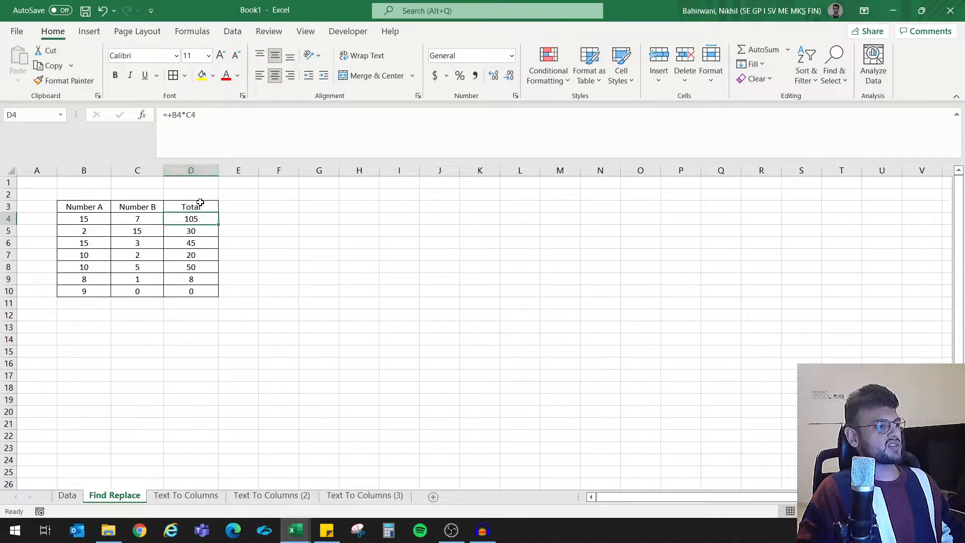
left_click_drag(218, 171, 242, 170)
mouse_move(208, 220)
left_mouse_down()
mouse_move(209, 258)
mouse_move(211, 217)
left_mouse_up()
double_click(211, 218)
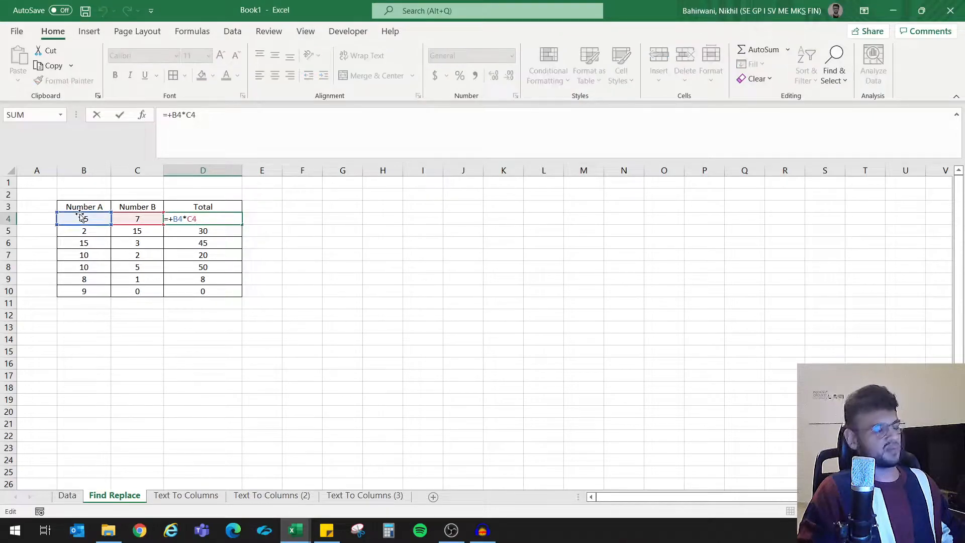
key("Tab")
Replace all occurrences of 4 with 20 in the formula of cell D4 and close Find and Replace.
left_click(214, 220)
key("ctrl+f")
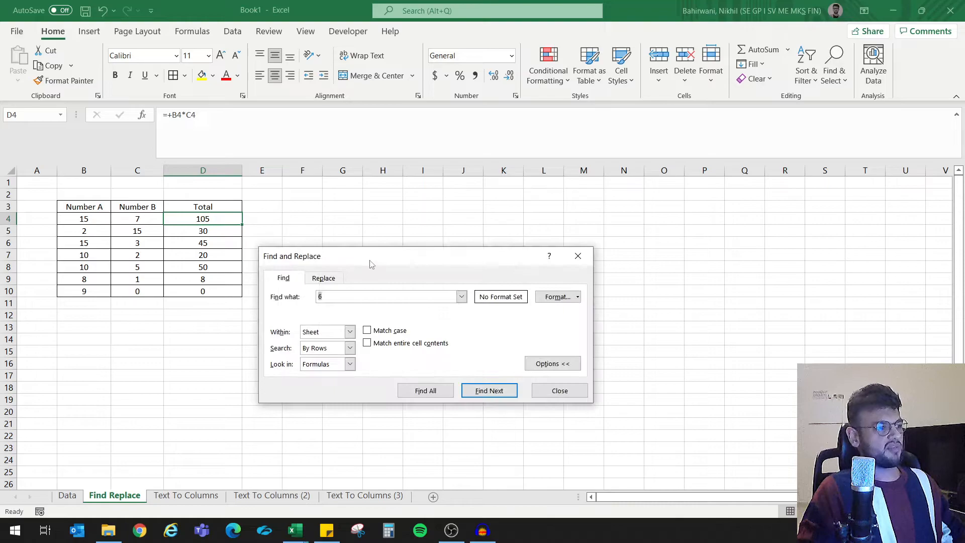
left_click_drag(367, 265, 377, 242)
left_click(341, 256)
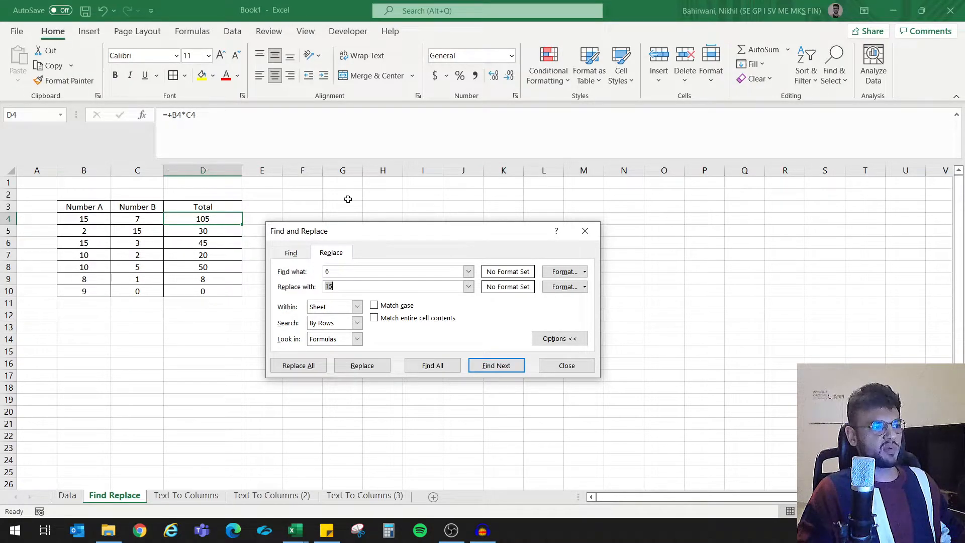
key("shift+Tab")
type("4")
key("Tab")
type("20")
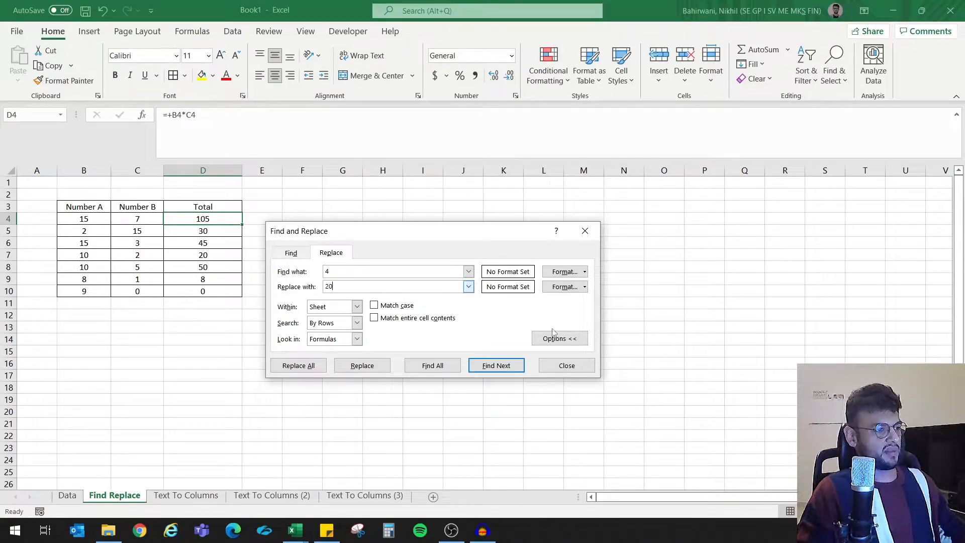
left_click(298, 365)
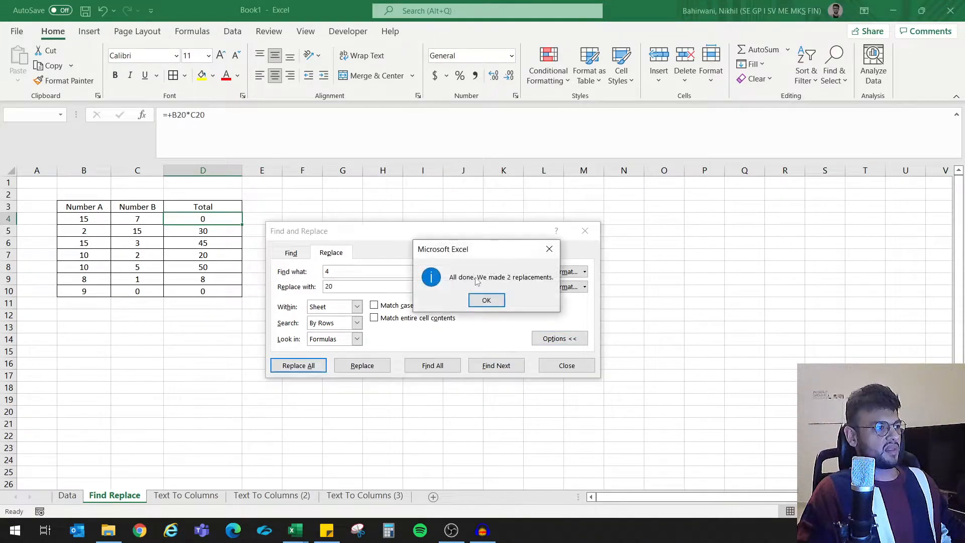
left_click(498, 298)
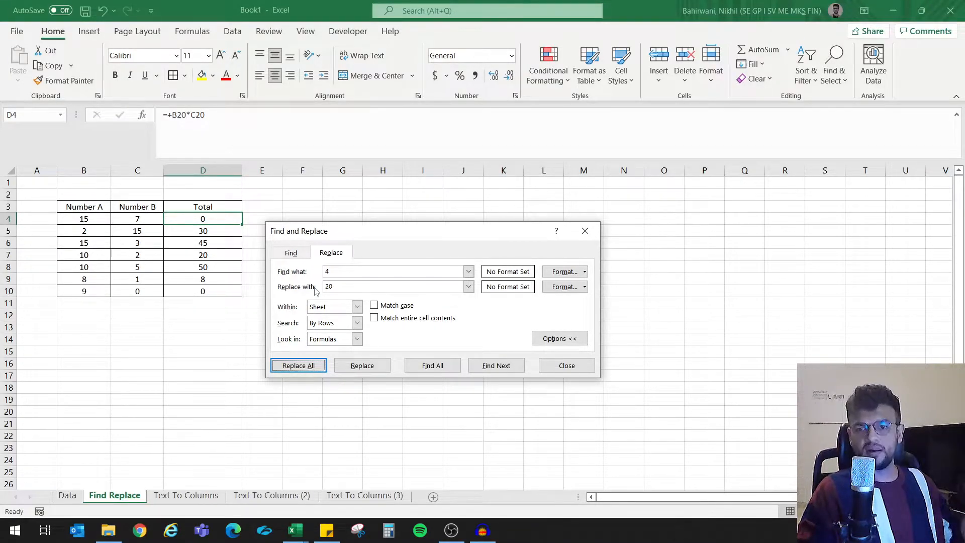
left_click(565, 365)
Open the Text To Columns sheet and select the first full name in cell A3.
left_click(67, 496)
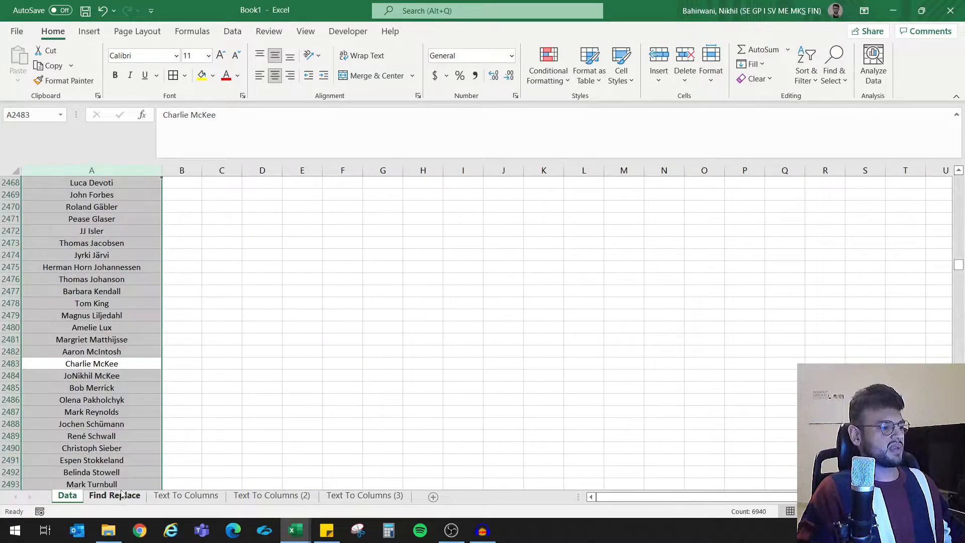
left_click(115, 496)
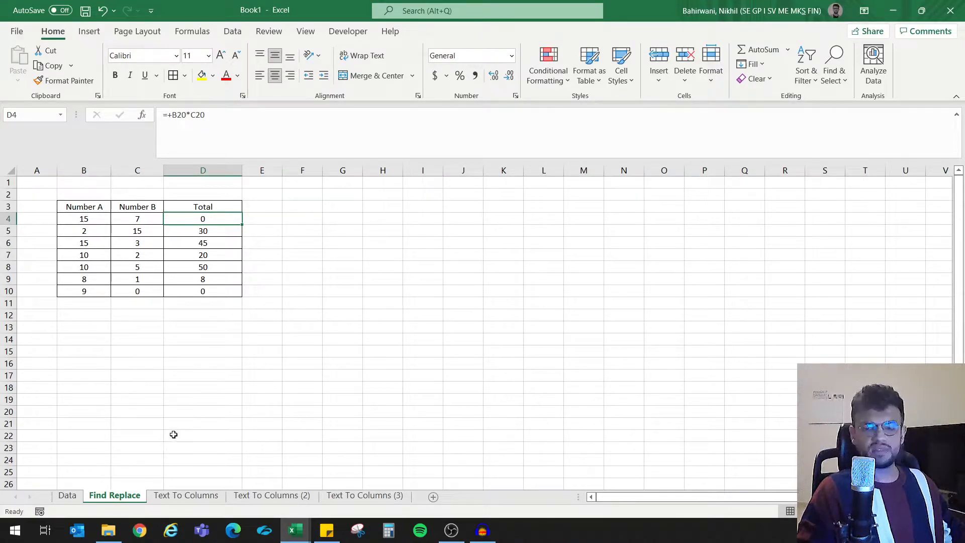
left_click(184, 496)
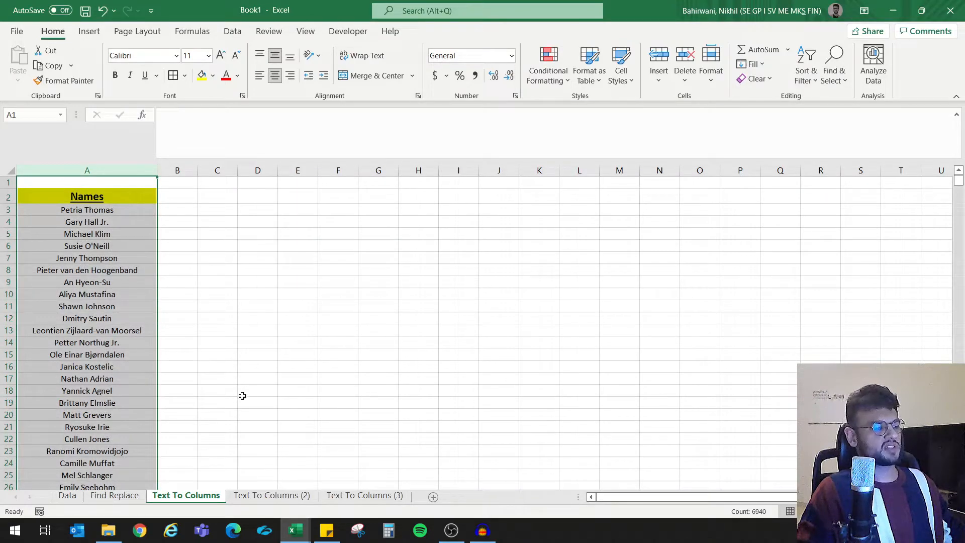
left_click(121, 207)
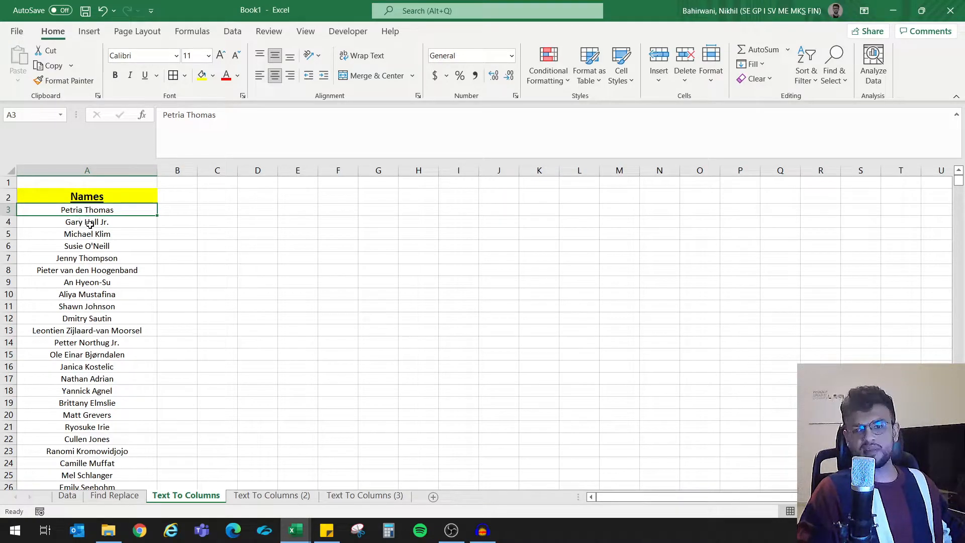
Split the full name in A3 by hand, entering the first name in B3 and the last name in C3.
left_click(174, 212)
left_click(137, 211)
left_click(206, 209)
left_click(174, 211)
type("Pet")
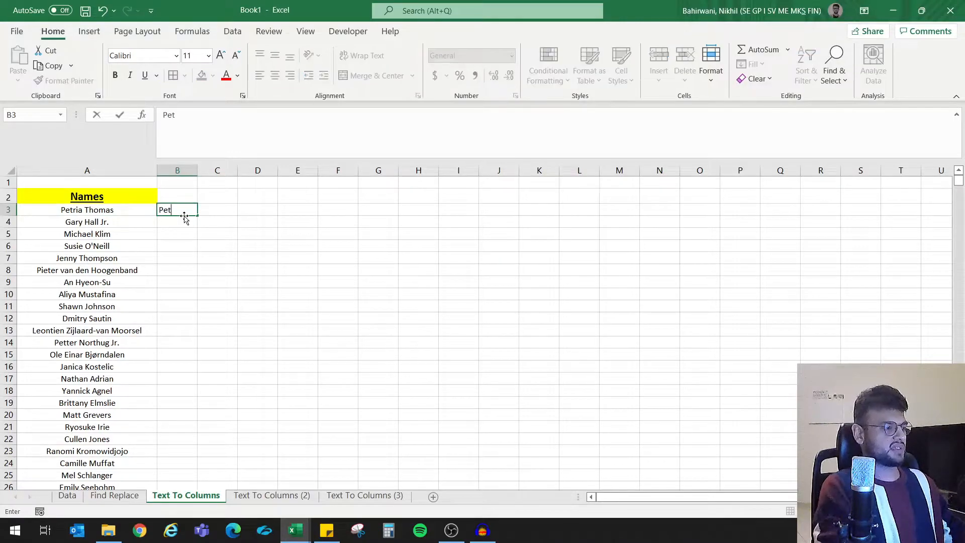
type("ricia")
key("Tab")
type("Thomas")
key("Tab")
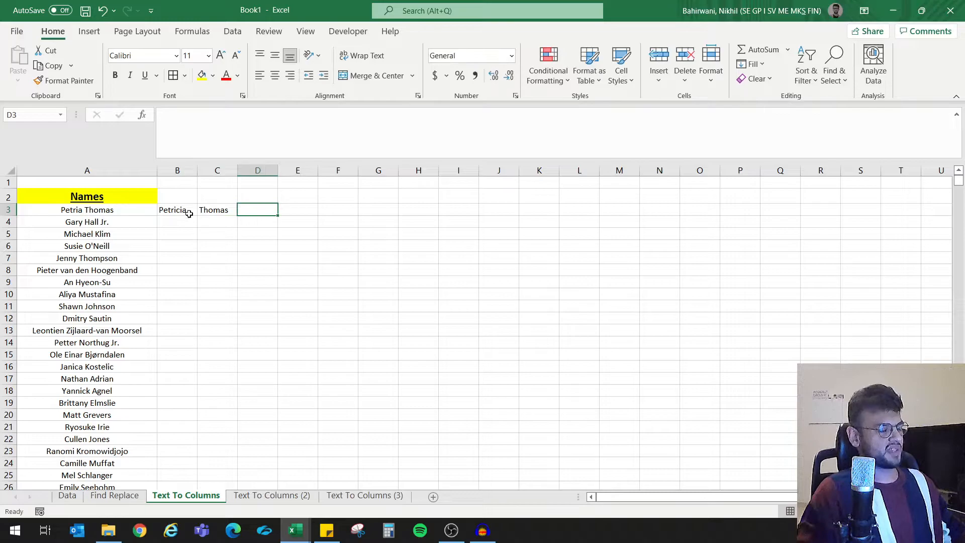
Clear the manually entered first and last name from cells B3 and C3.
left_click(183, 212)
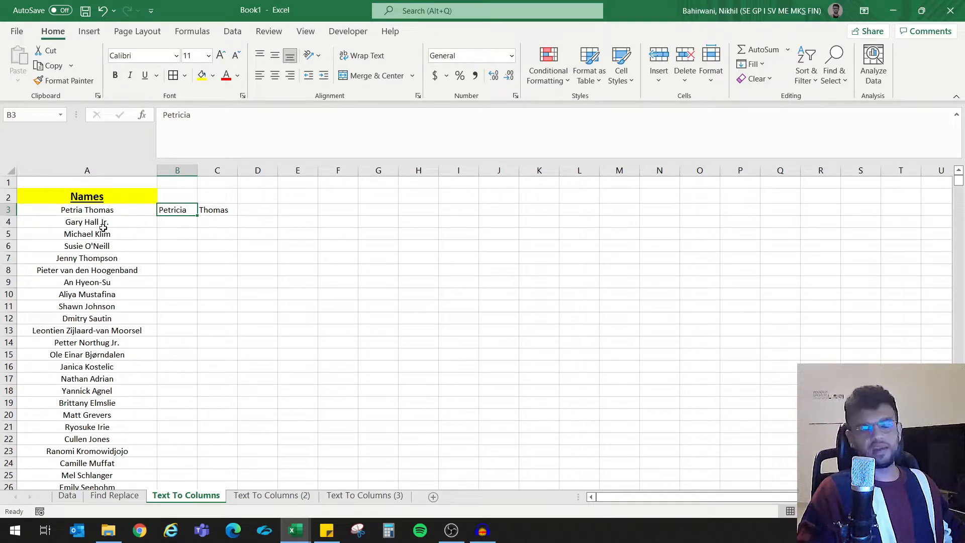
left_click(225, 213, "shift")
key("Delete")
left_click(95, 213)
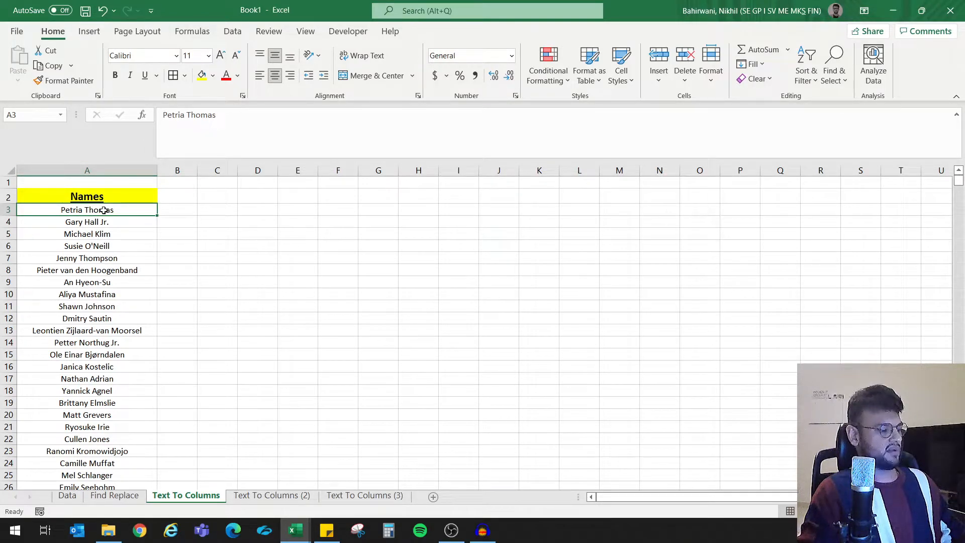
key("ctrl+a")
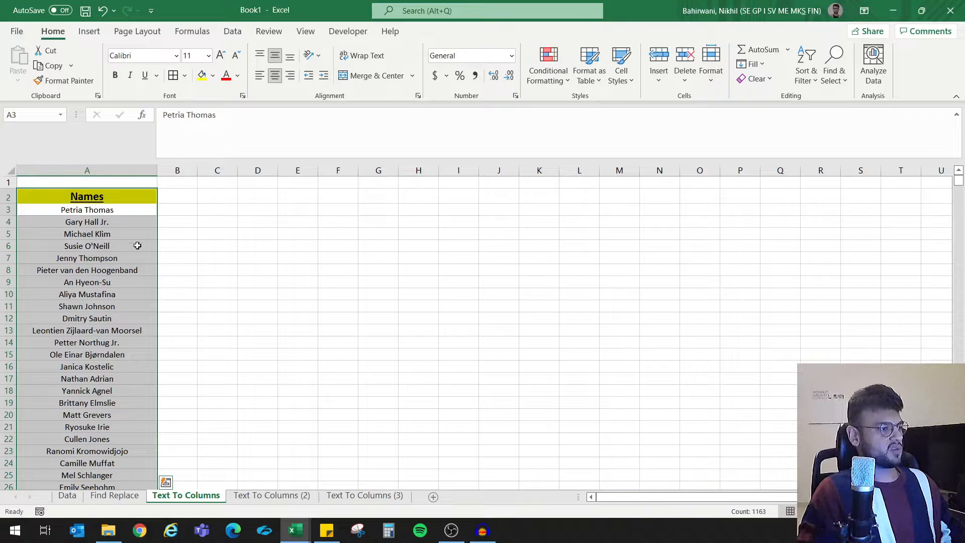
left_click(134, 222)
left_click(137, 208)
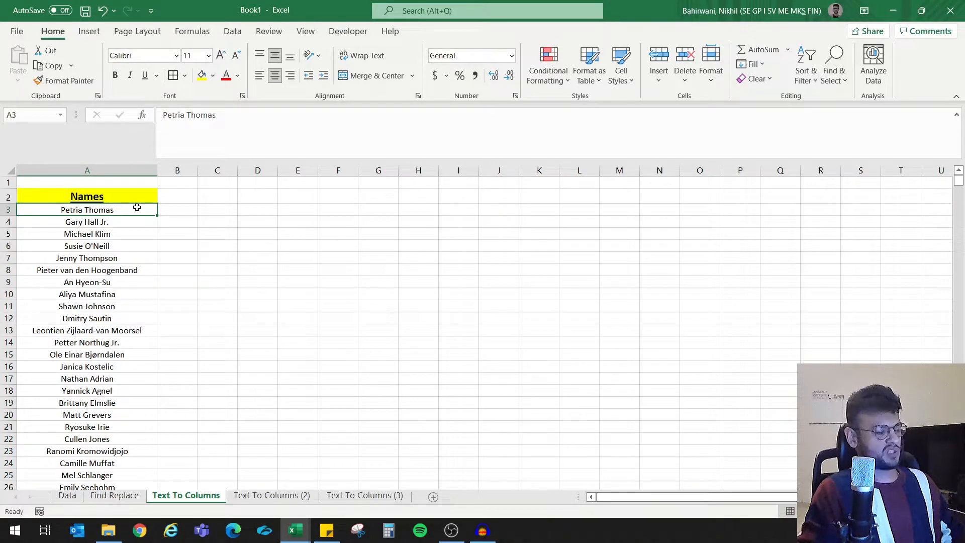
key("ctrl+shift+Down")
left_click(114, 291)
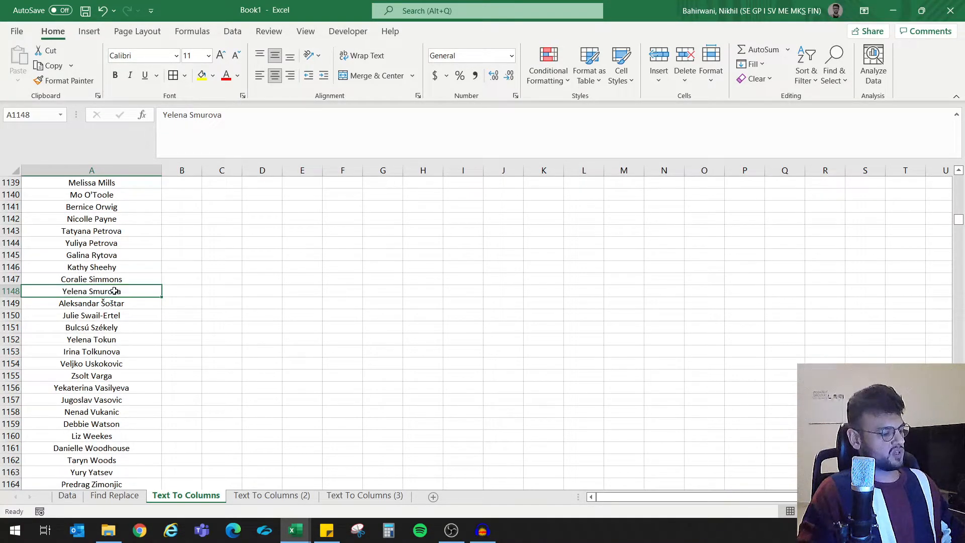
key("ctrl+a")
left_click_drag(958, 221, 959, 179)
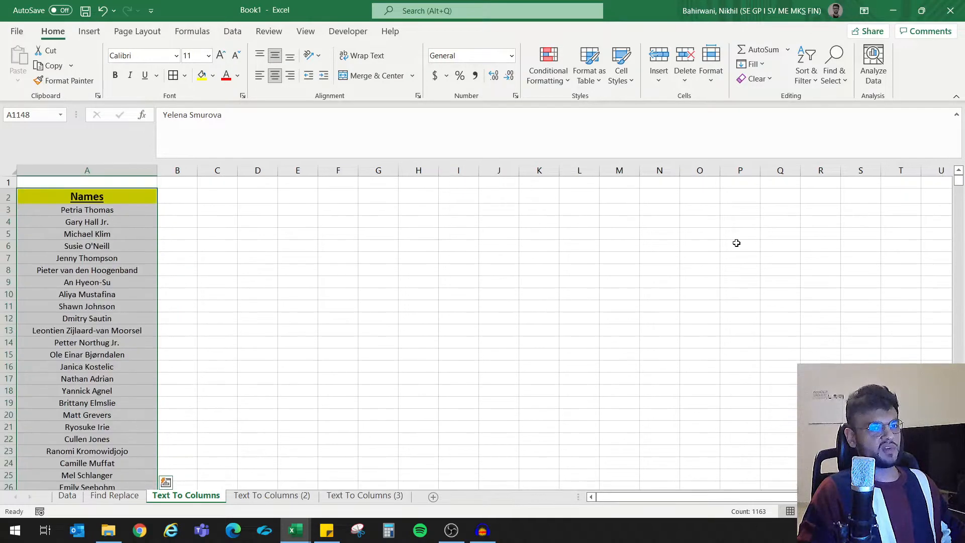
key("ctrl+BackSpace")
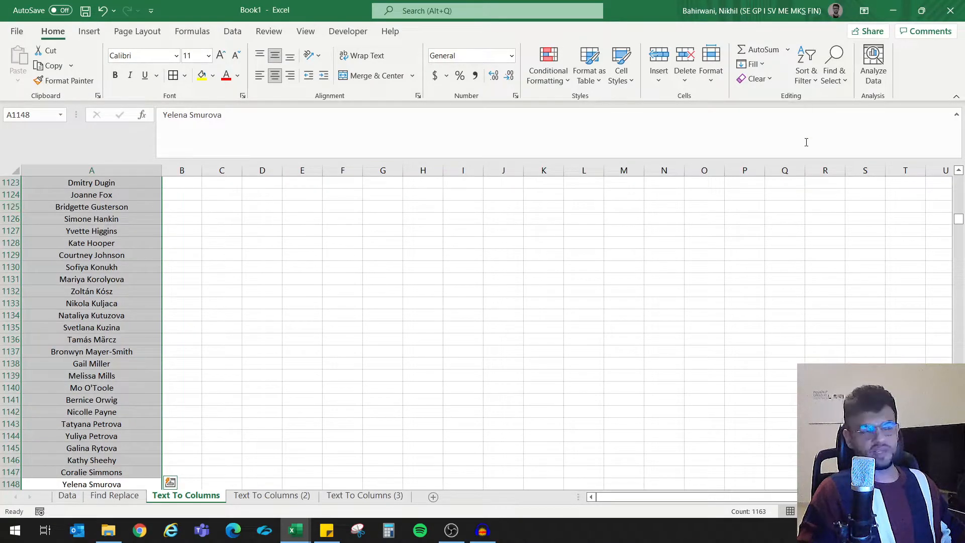
left_click_drag(959, 220, 959, 176)
Split the names from A3 down with Text to Columns, using Delimited, Tab and Space delimiters, General format and destination $A$3.
left_click(75, 210)
key("ctrl+shift+Down")
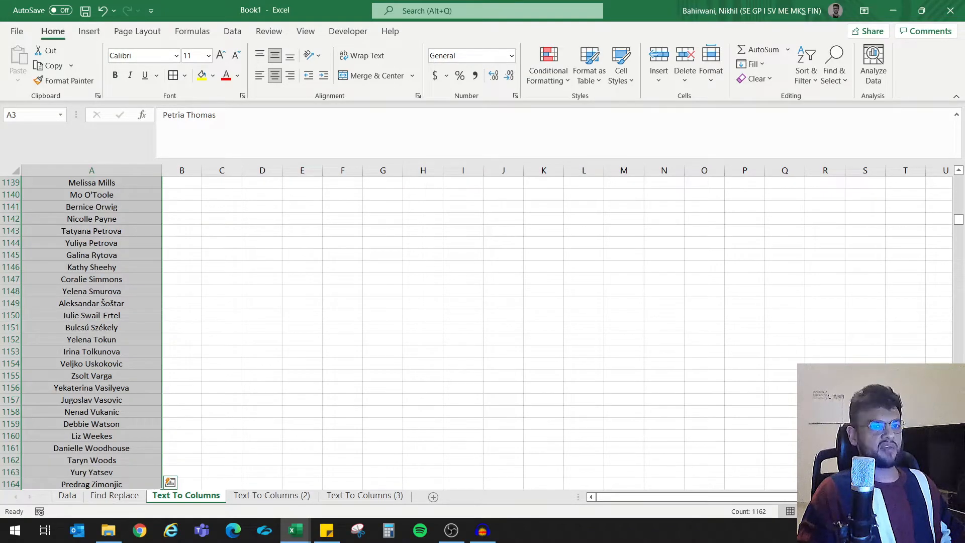
left_click_drag(958, 221, 959, 176)
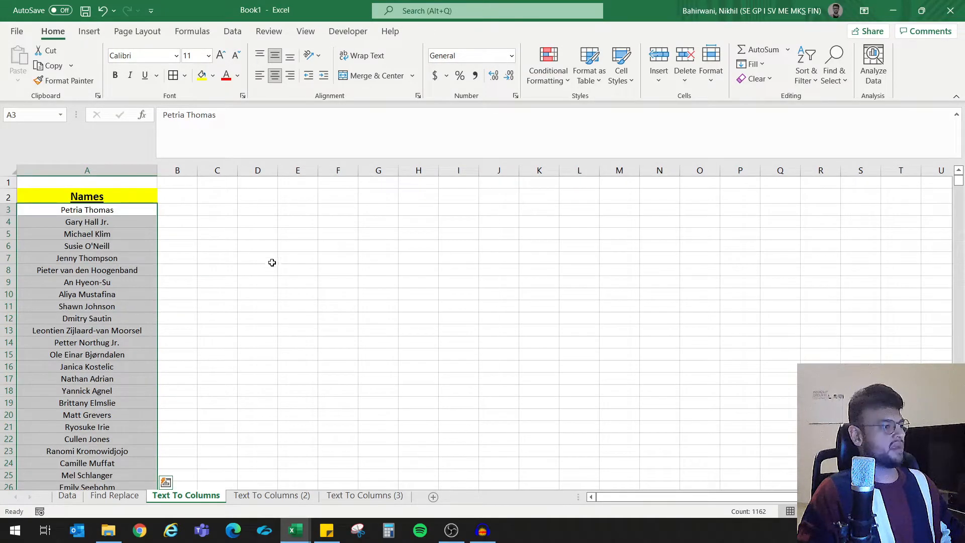
left_click(230, 31)
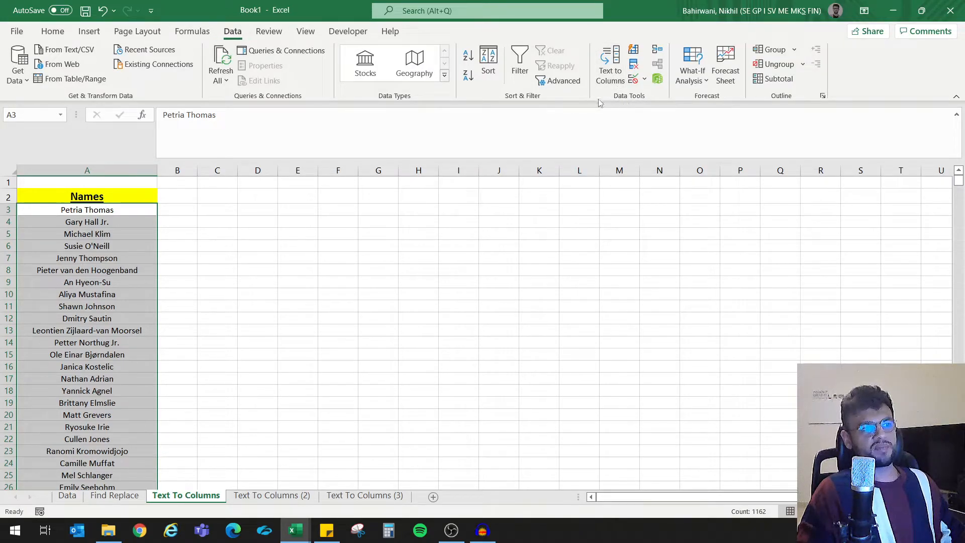
left_click(613, 75)
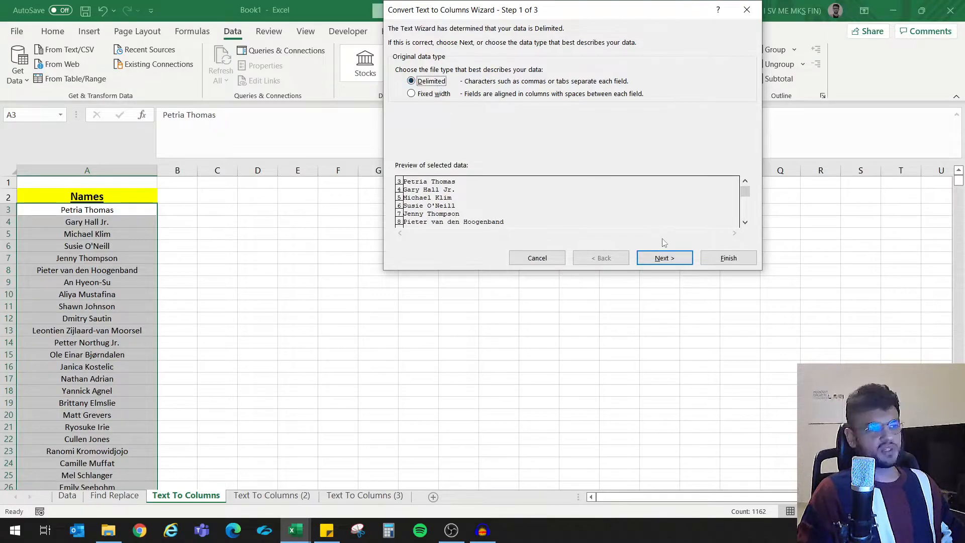
left_click(665, 258)
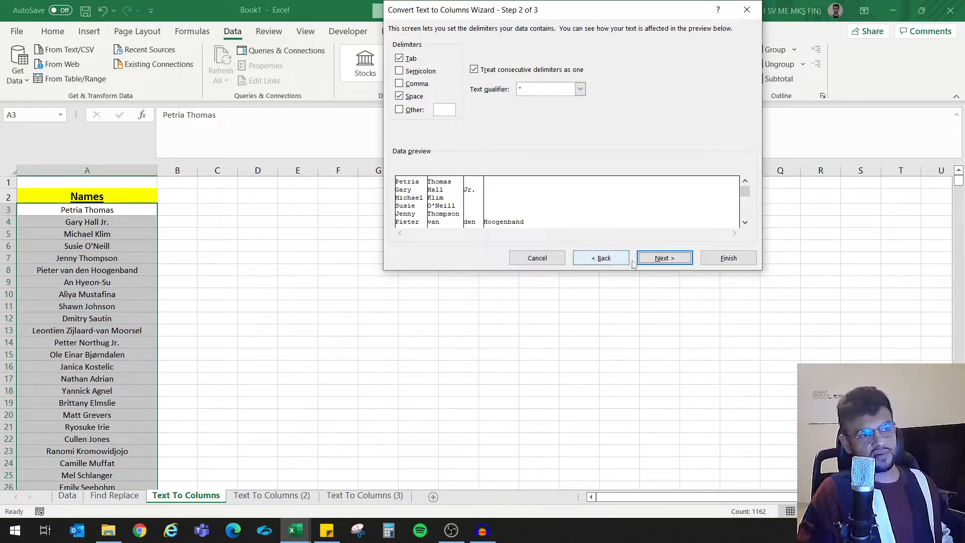
left_click(667, 259)
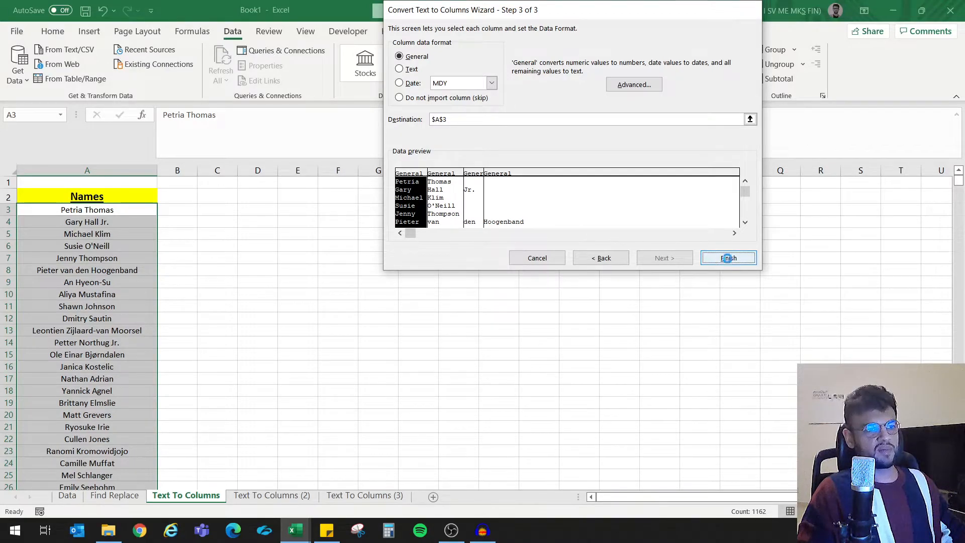
left_click(727, 258)
Review how the names are split across columns A to D, including those with more than two parts.
left_click_drag(128, 214, 259, 477)
scroll(267, 347, "down", 5)
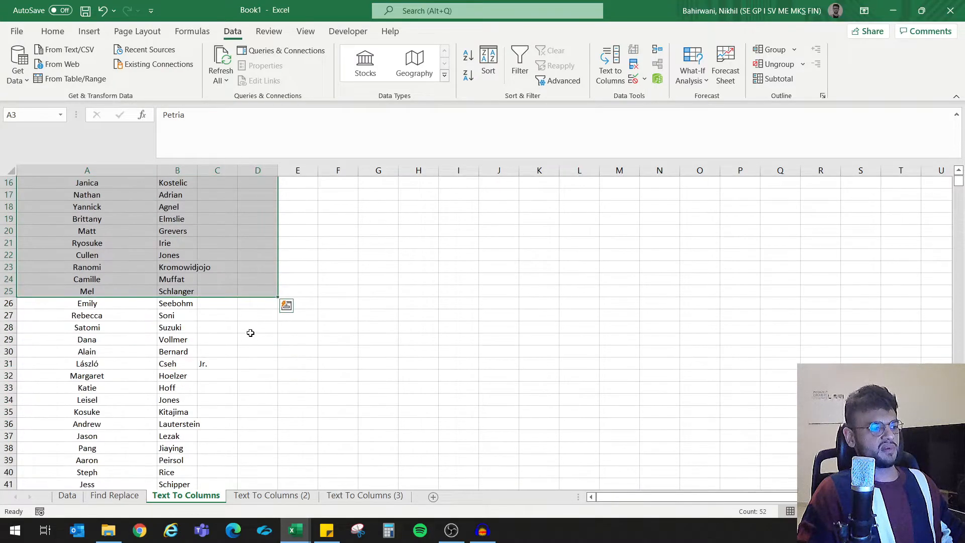
scroll(247, 323, "up", 5)
left_click(112, 211)
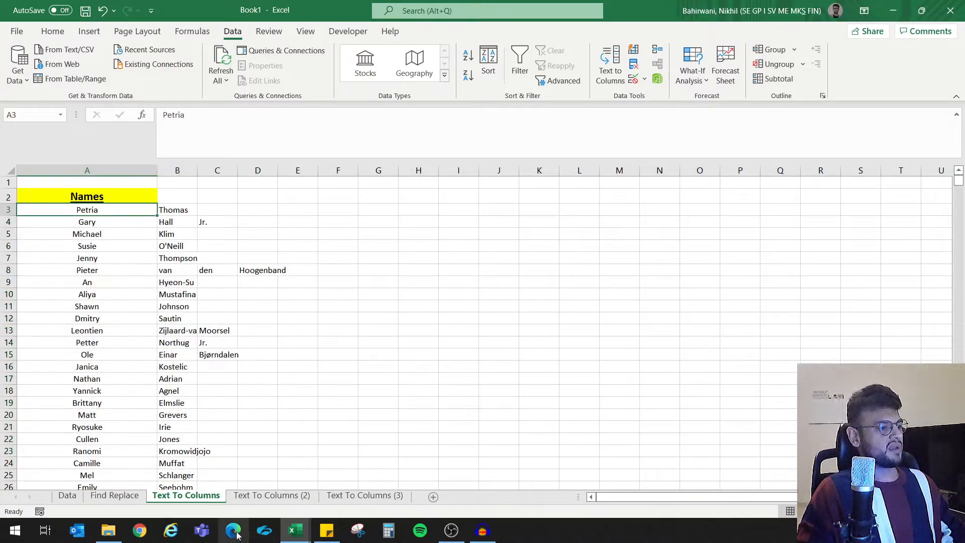
Split the names from A3 down on the Text To Columns (2) sheet using Delimited, Tab and Other "&" delimiters, General format and destination $A$3.
left_click(272, 495)
left_click(134, 343)
left_click(116, 209)
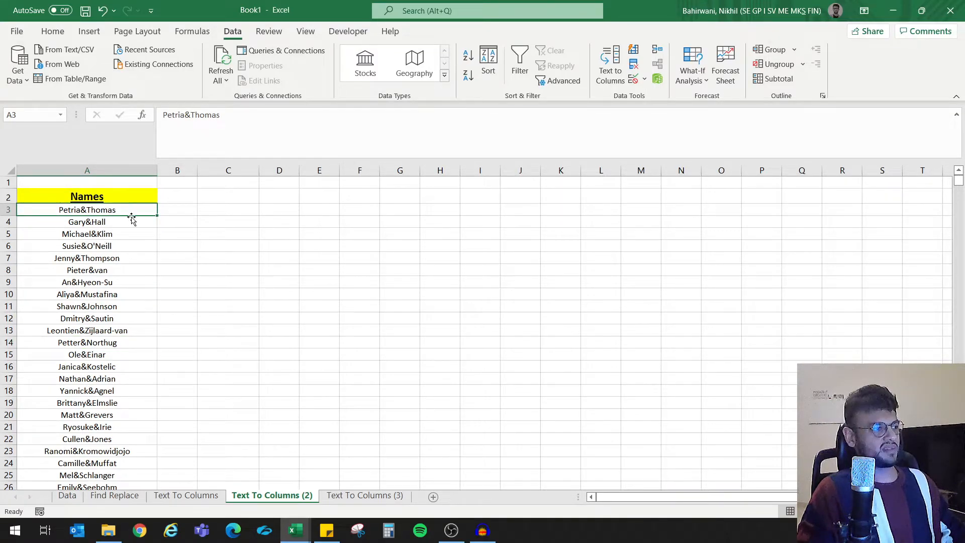
left_click(134, 221)
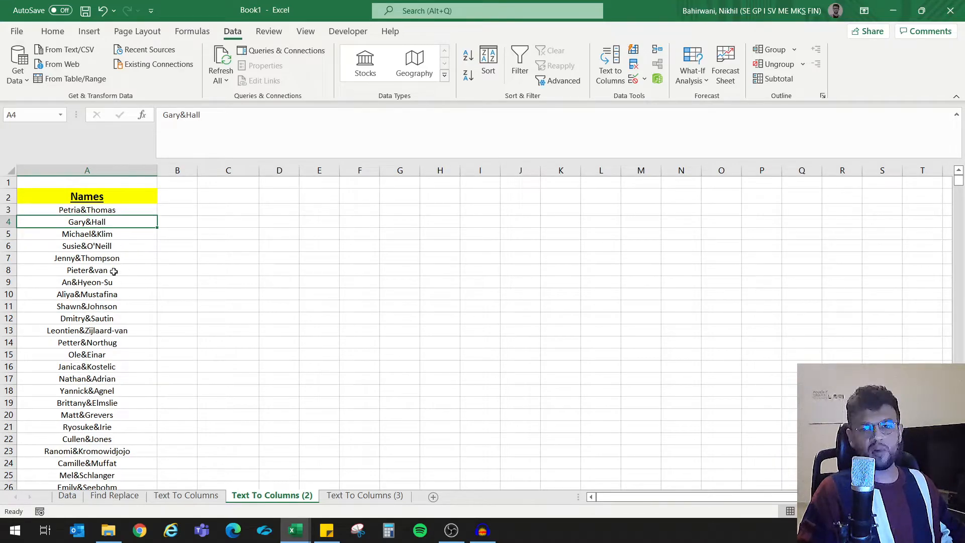
left_click(89, 211)
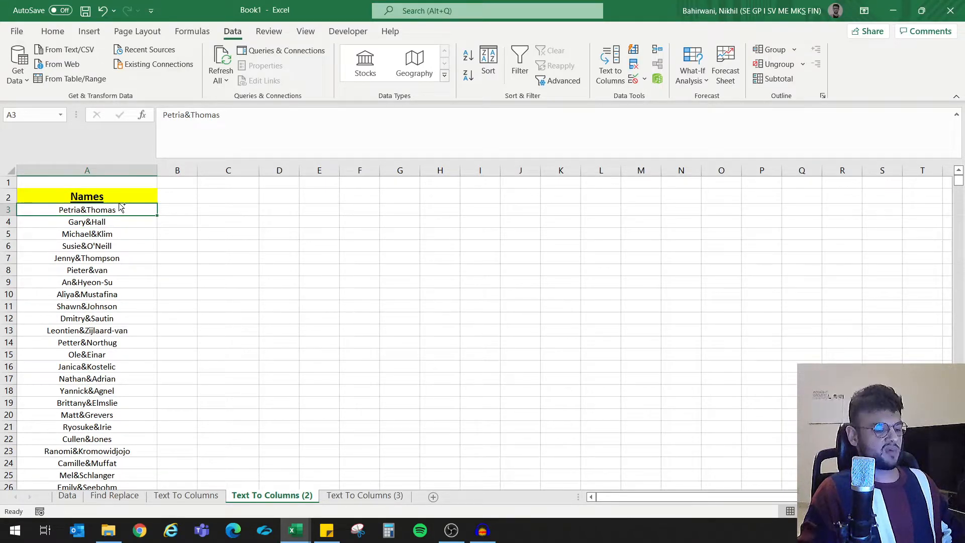
key("ctrl+shift+Down")
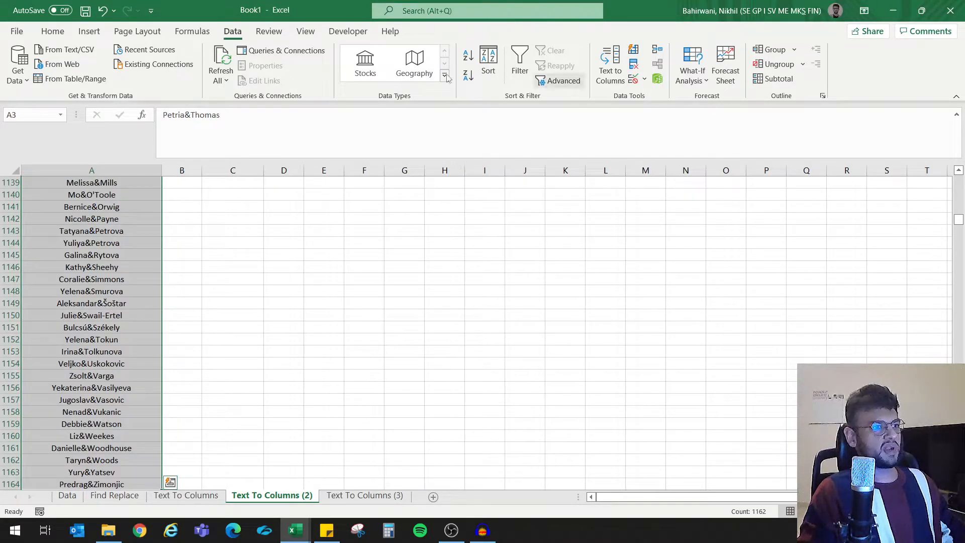
left_click(610, 64)
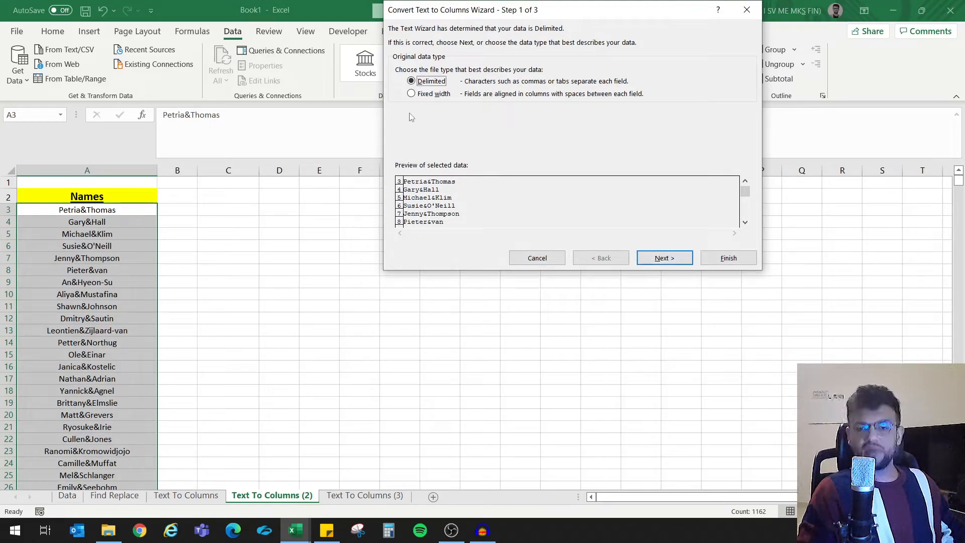
left_click(664, 258)
left_click(399, 96)
left_click(400, 110)
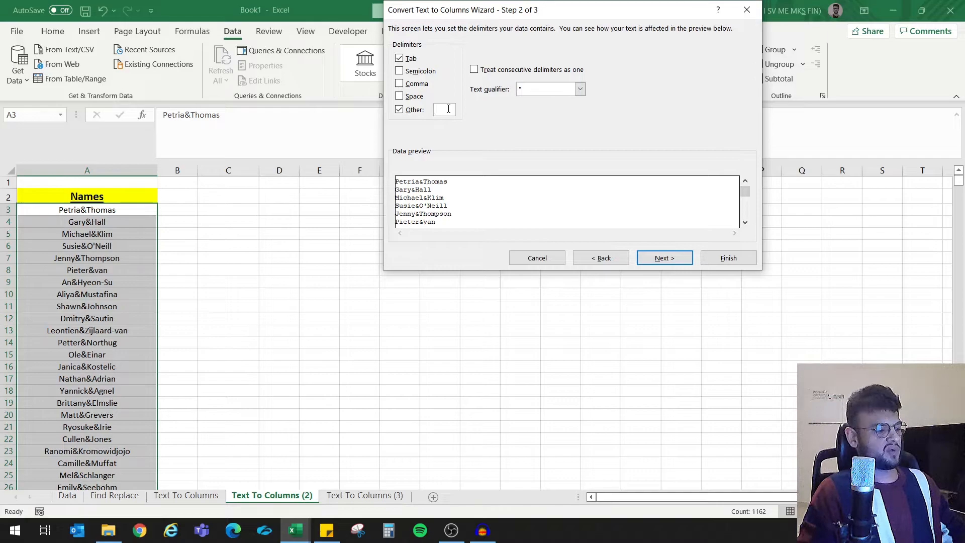
type("&")
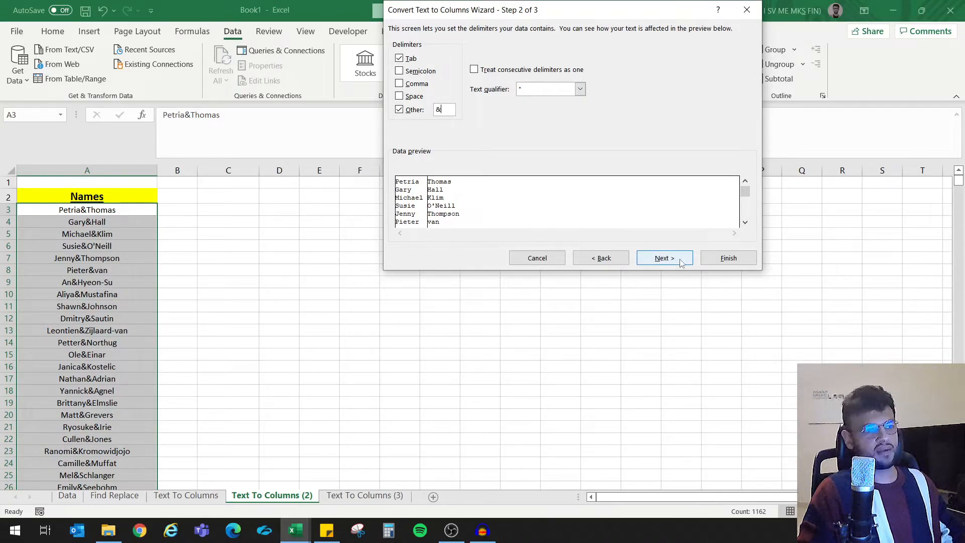
left_click(664, 258)
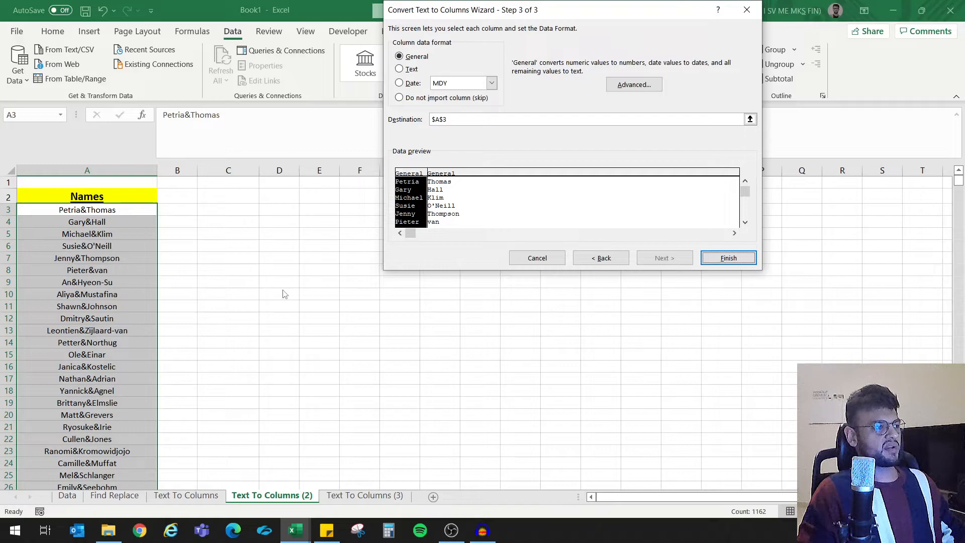
left_click(729, 258)
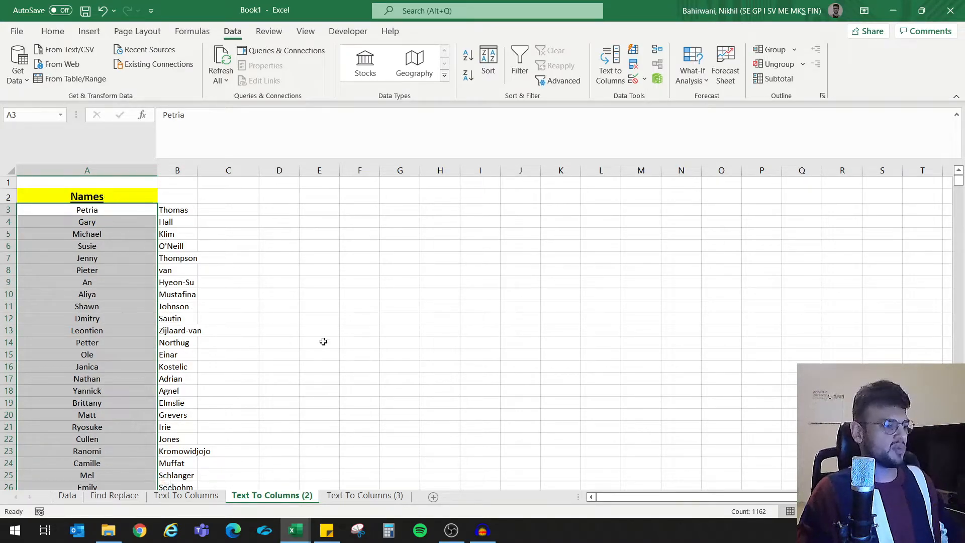
Start Text to Columns for the names from A3 down on the Text To Columns (3) sheet and clear the Tab and Other "&" delimiters.
left_click(359, 496)
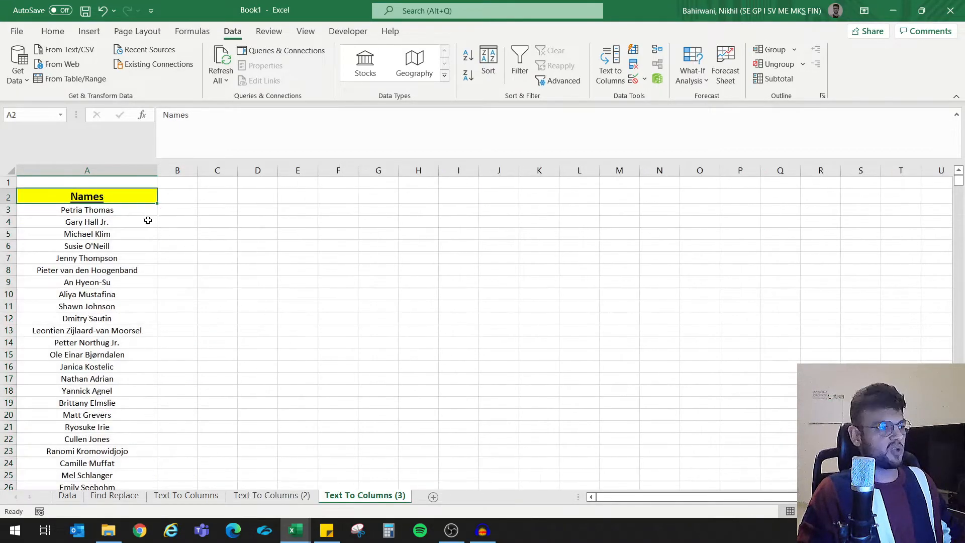
left_click(121, 209)
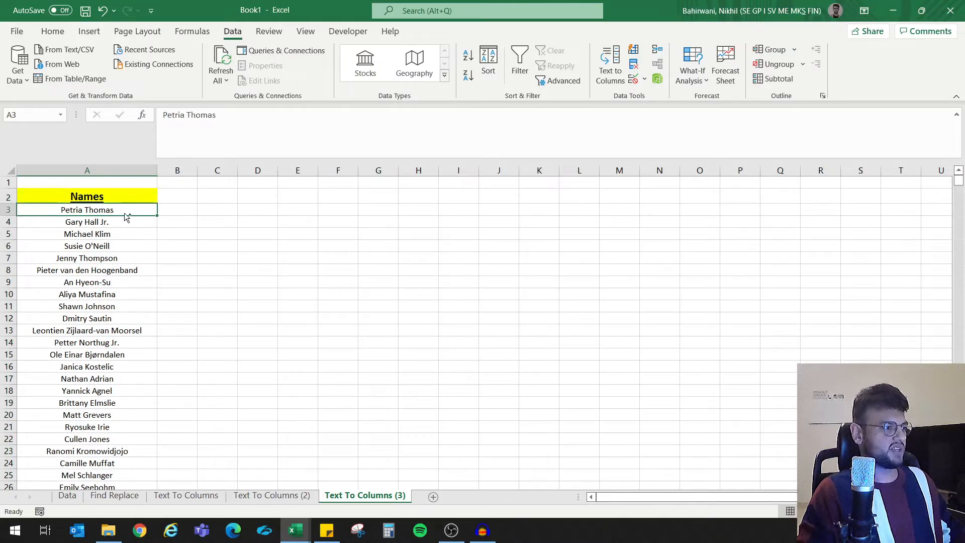
key("ctrl+shift+Down")
left_click(608, 80)
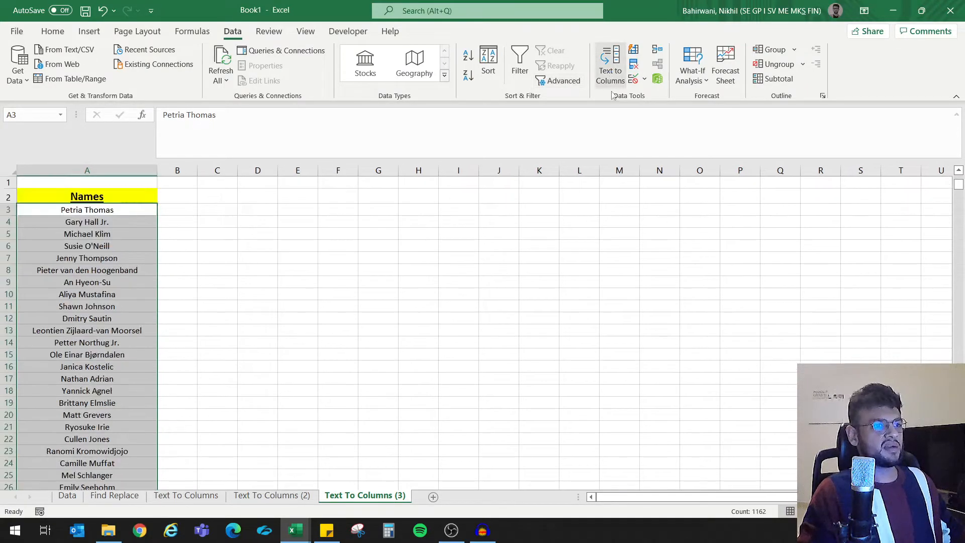
left_click(663, 259)
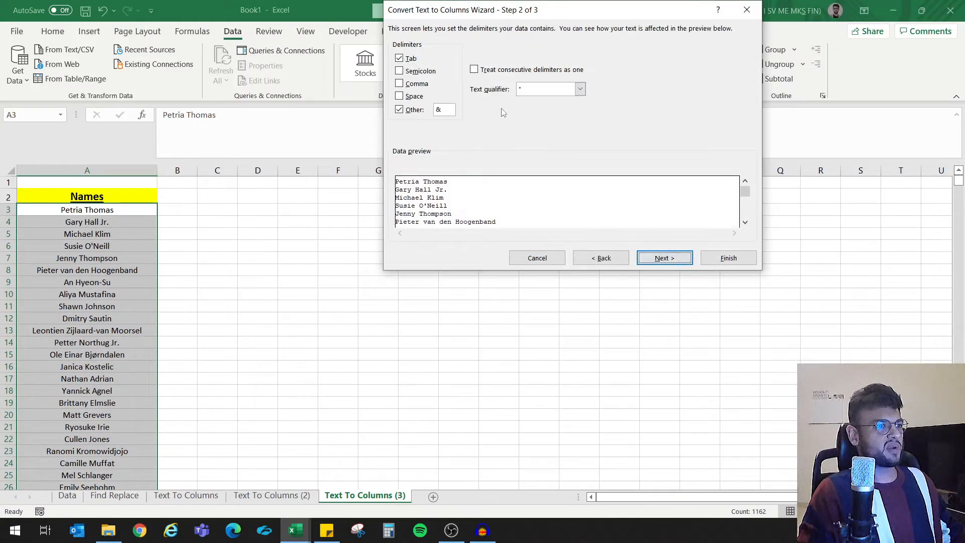
left_click(541, 68)
left_click(487, 70)
left_click(411, 110)
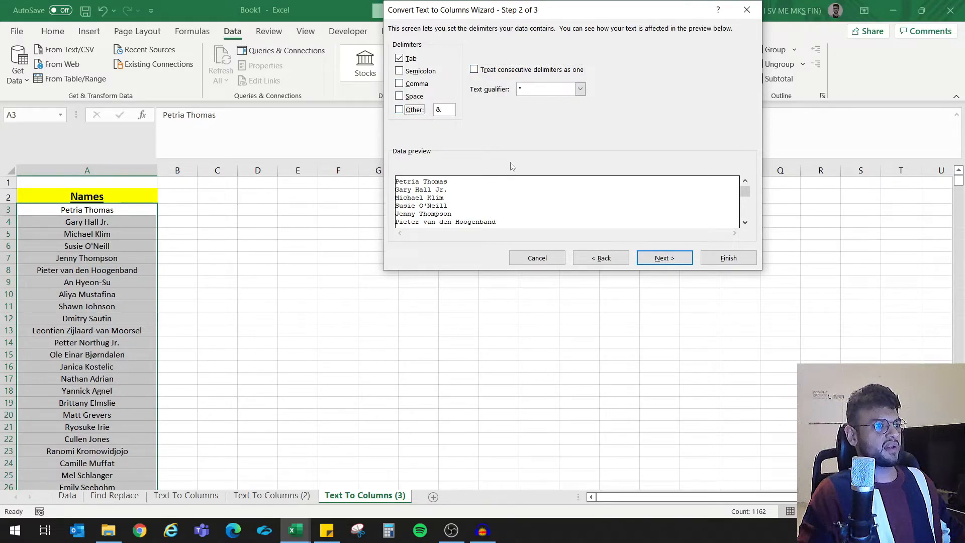
key("BackSpace")
left_click(409, 58)
left_click(410, 109)
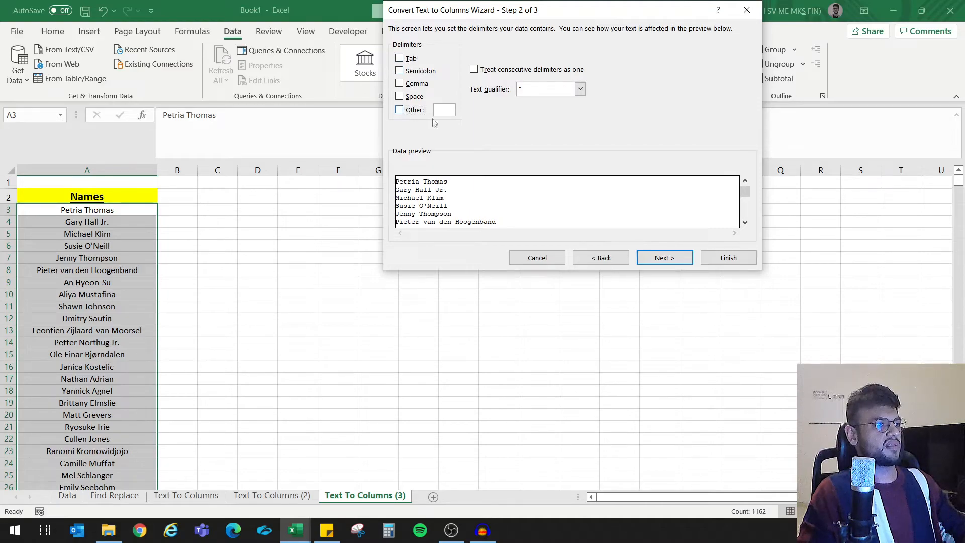
Split the selected names by Fixed width with column breaks at 5, 9 and 18, General format and destination $A$3.
left_click(596, 264)
left_click(432, 94)
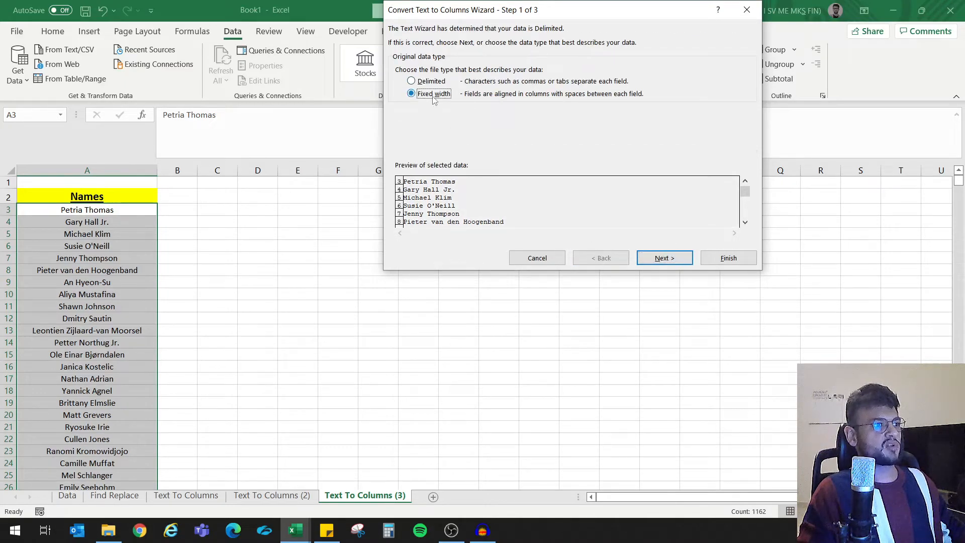
left_click(664, 258)
left_click(409, 173)
left_click_drag(409, 173, 420, 173)
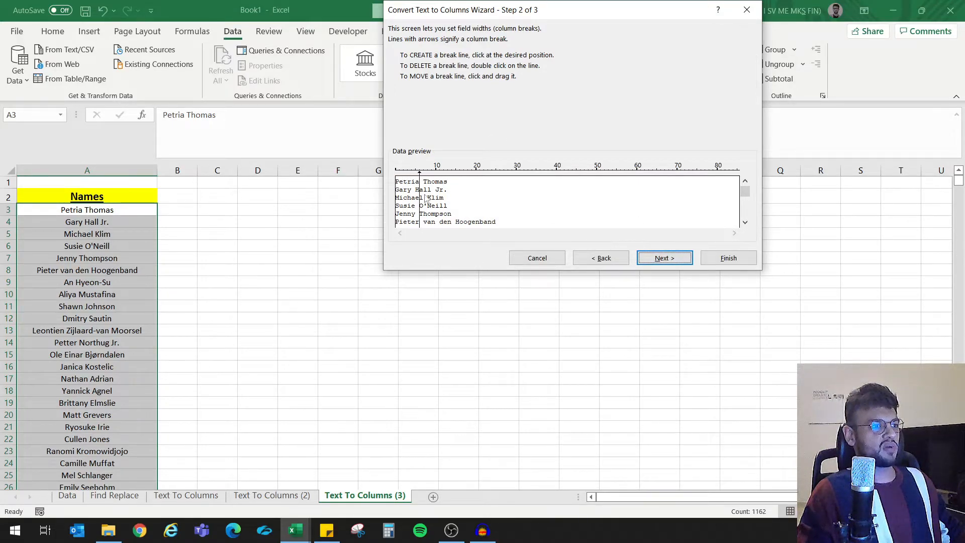
left_click(439, 172)
left_click(411, 173)
left_click_drag(414, 174, 468, 220)
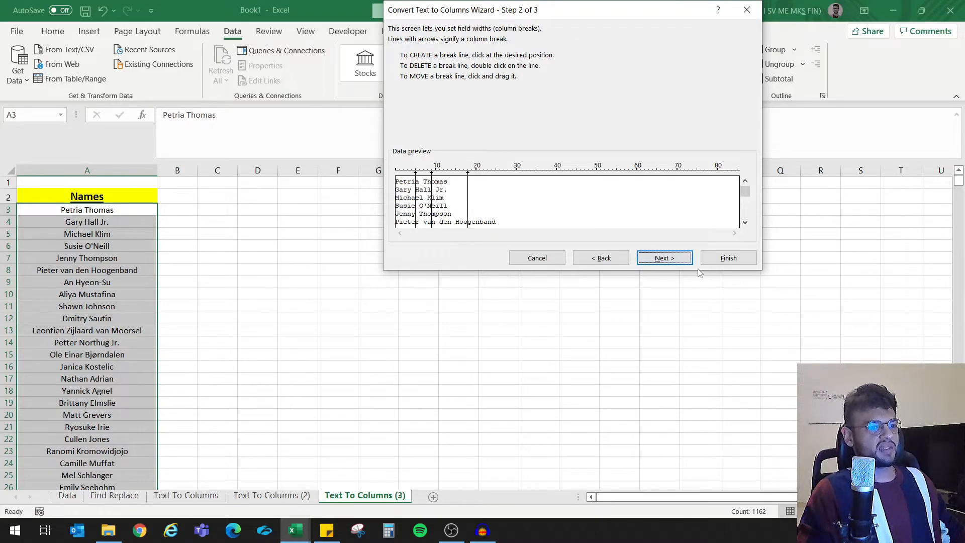
left_click(663, 258)
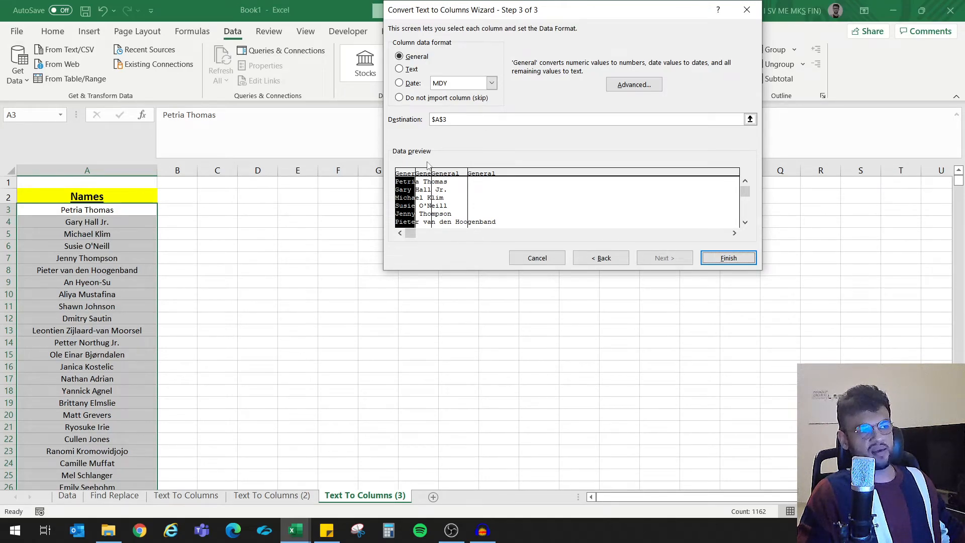
left_click(747, 257)
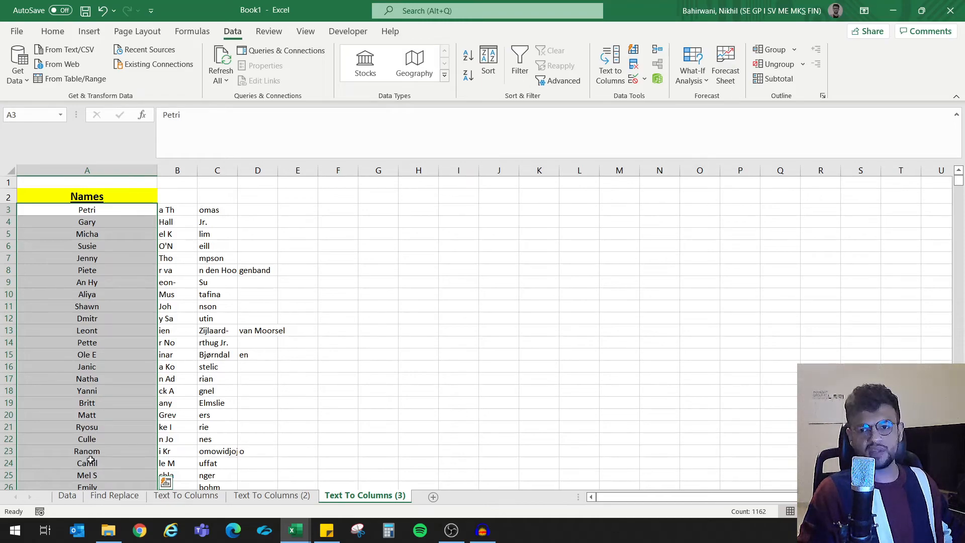
Switch to the Data sheet.
left_click(67, 496)
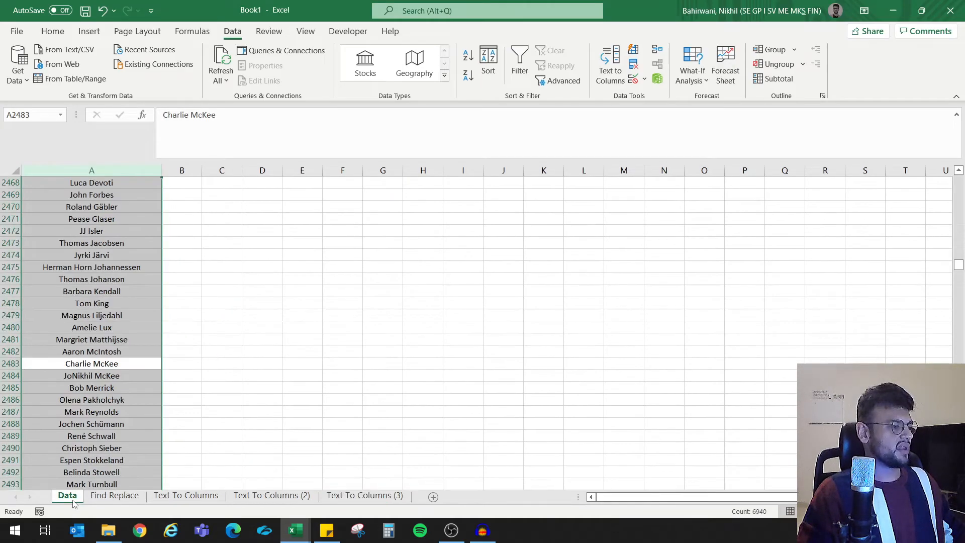